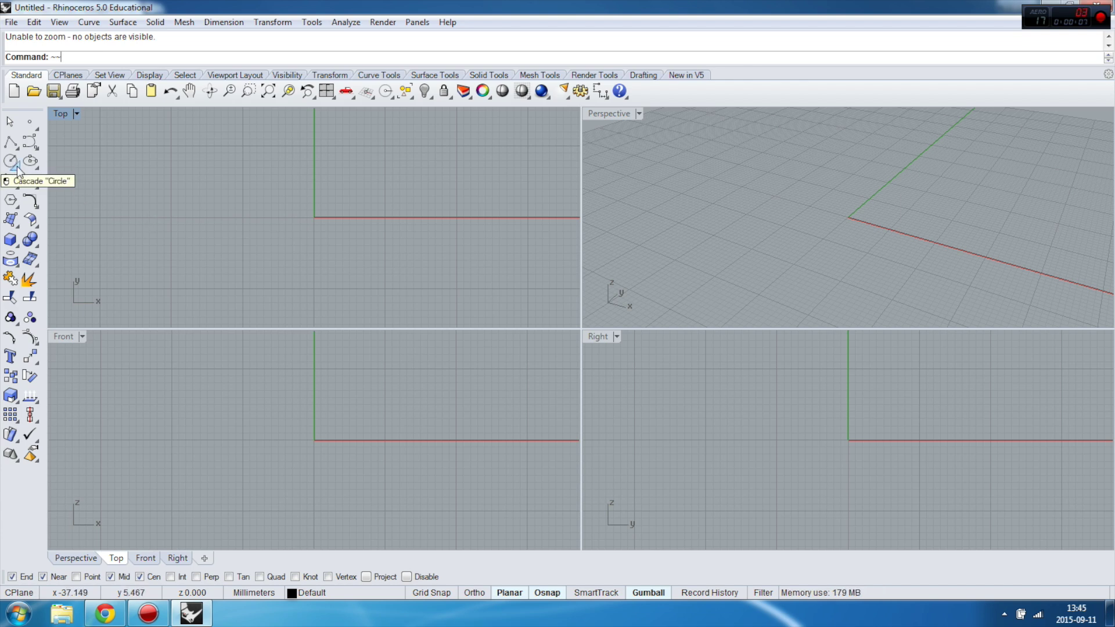
Maximize the Top viewport and draw a circle centred at 0,10,0 with a diameter of 30 mm.
double_click(61, 114)
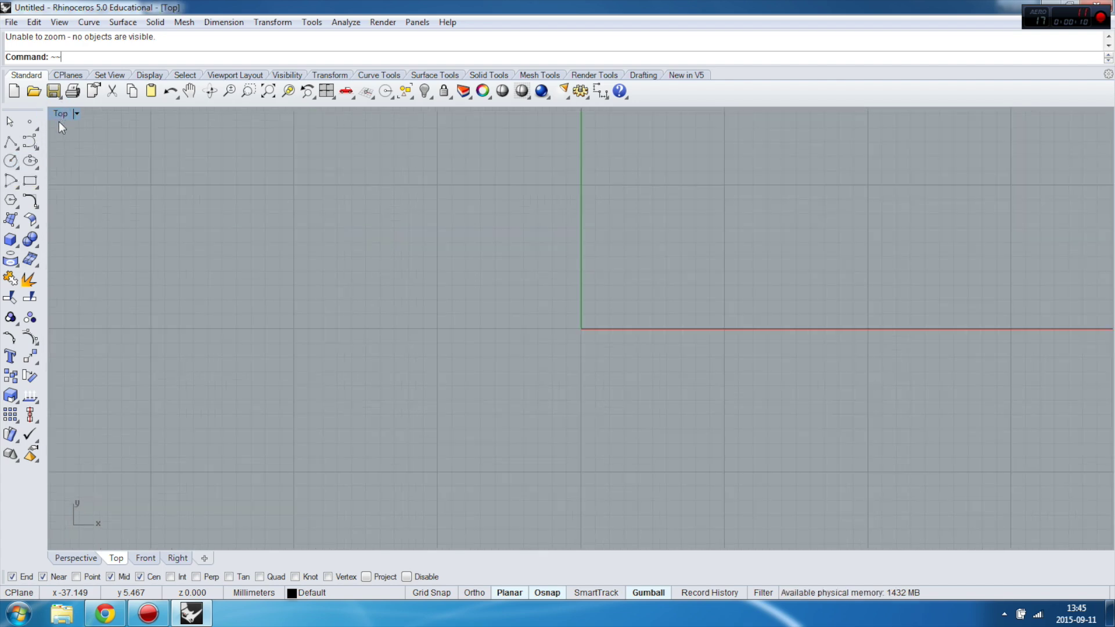
click(11, 162)
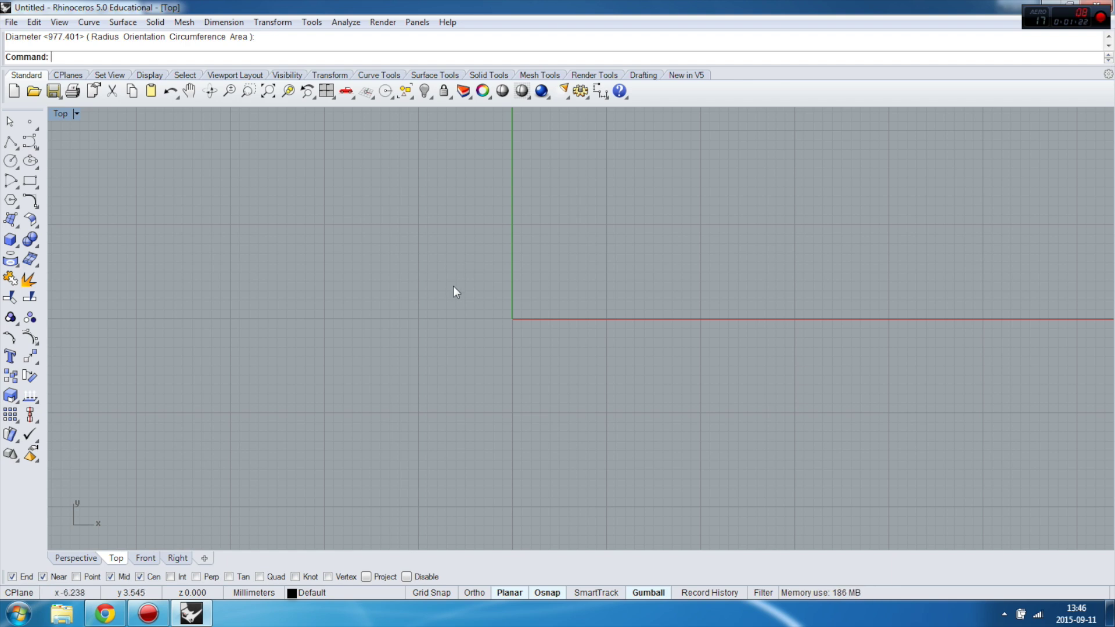
click(11, 163)
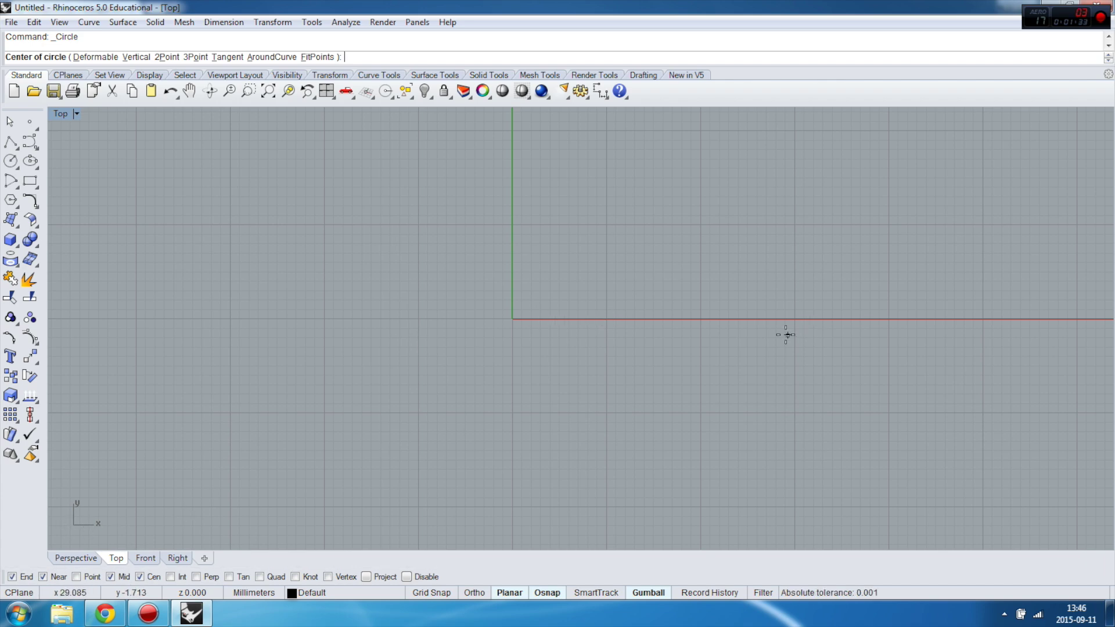
text(0,)
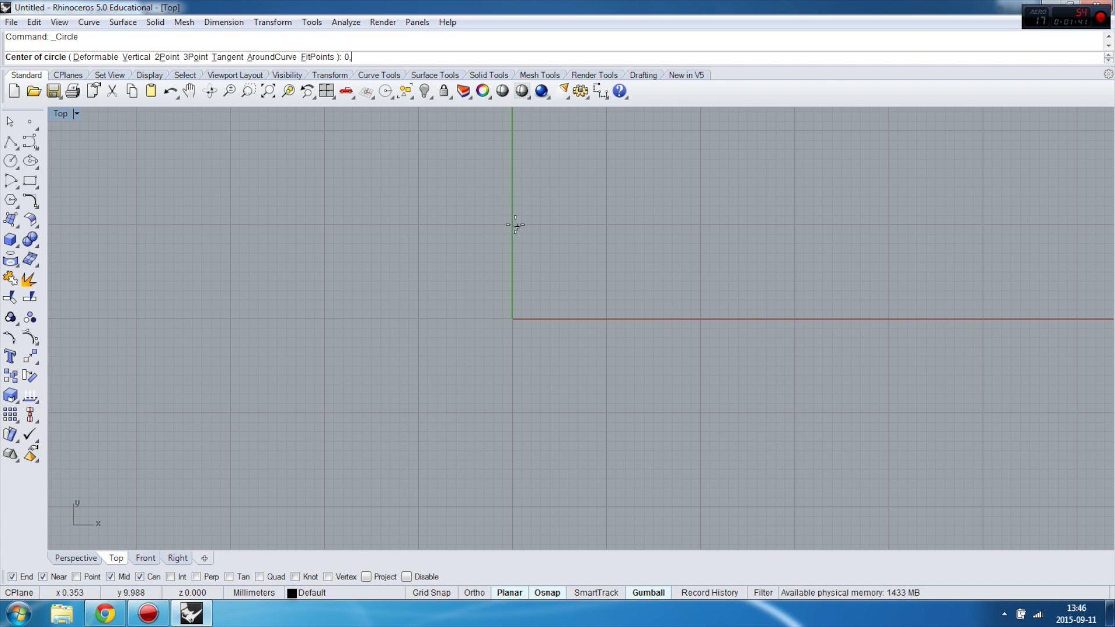
text(10,0)
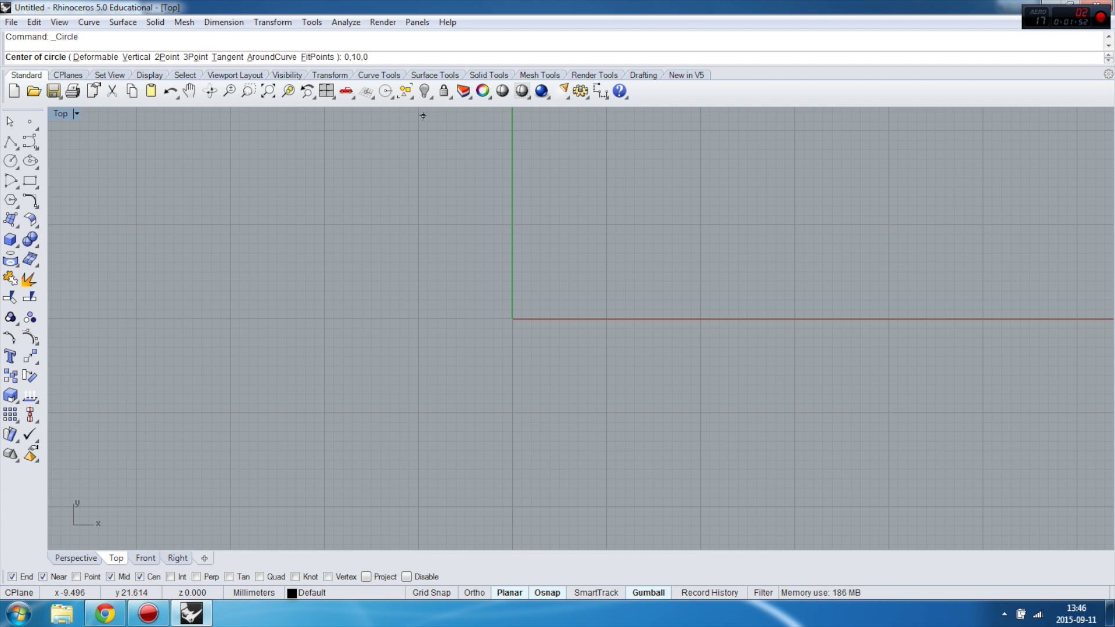
key(Return)
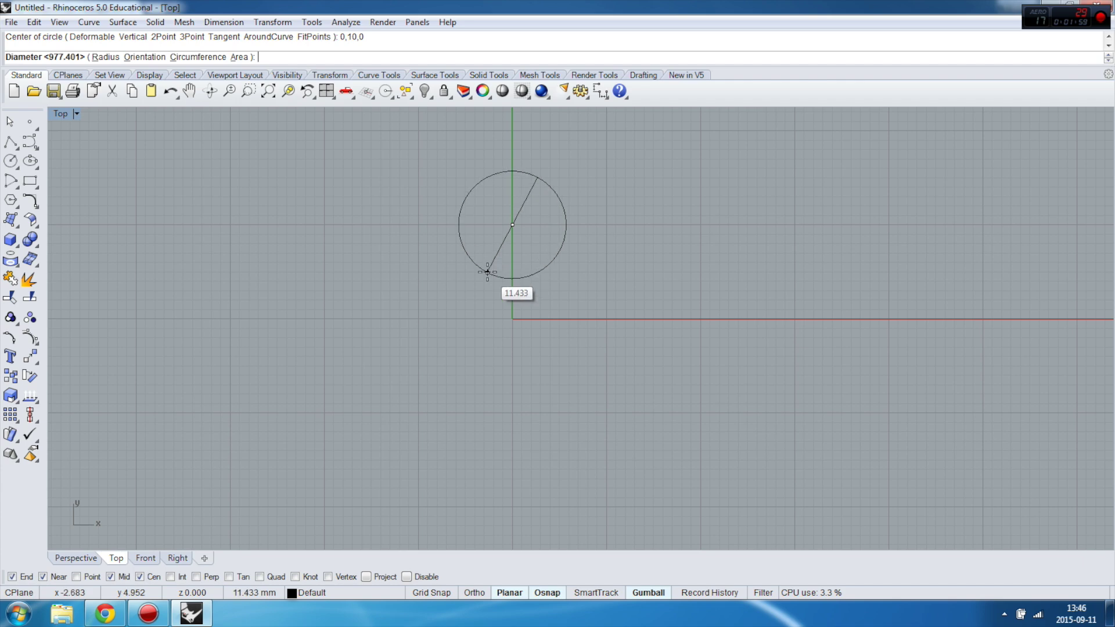
key(Up)
key(Up)
key(Up)
key(Up)
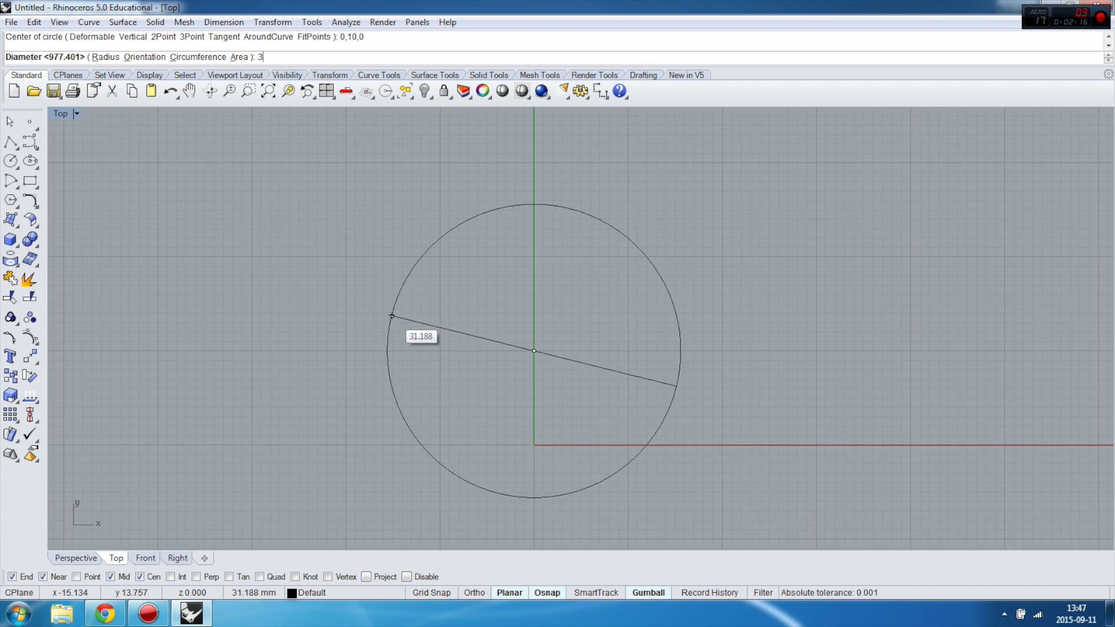
key(Return)
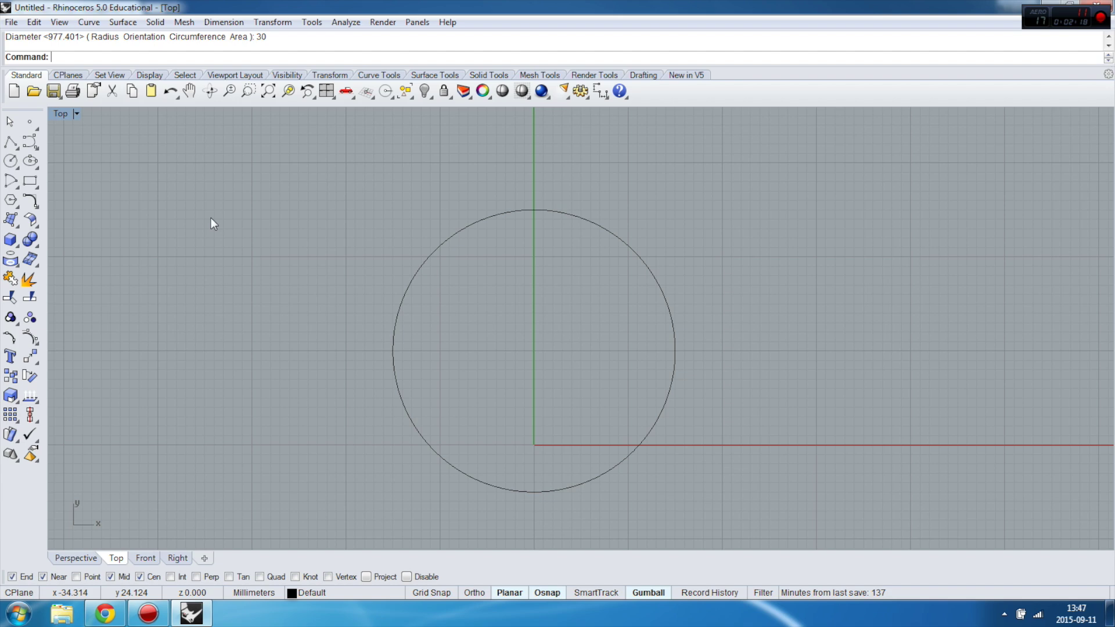
Check the circle's horizontal diameter with a trial dimension without placing it, and delete the circle.
click(600, 92)
click(394, 351)
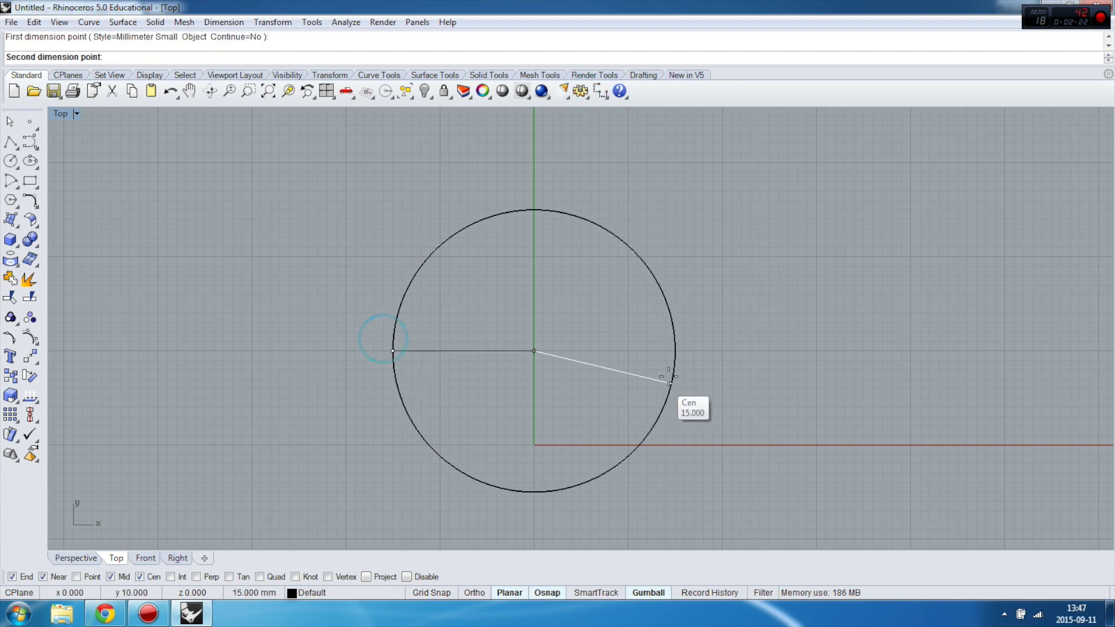
click(674, 350)
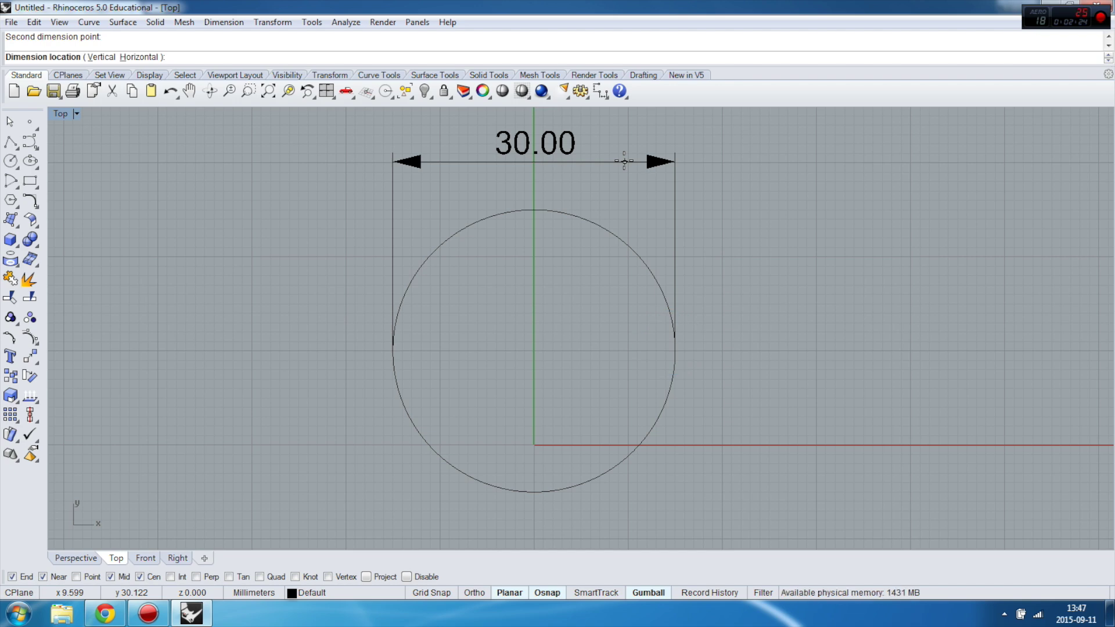
key(Escape)
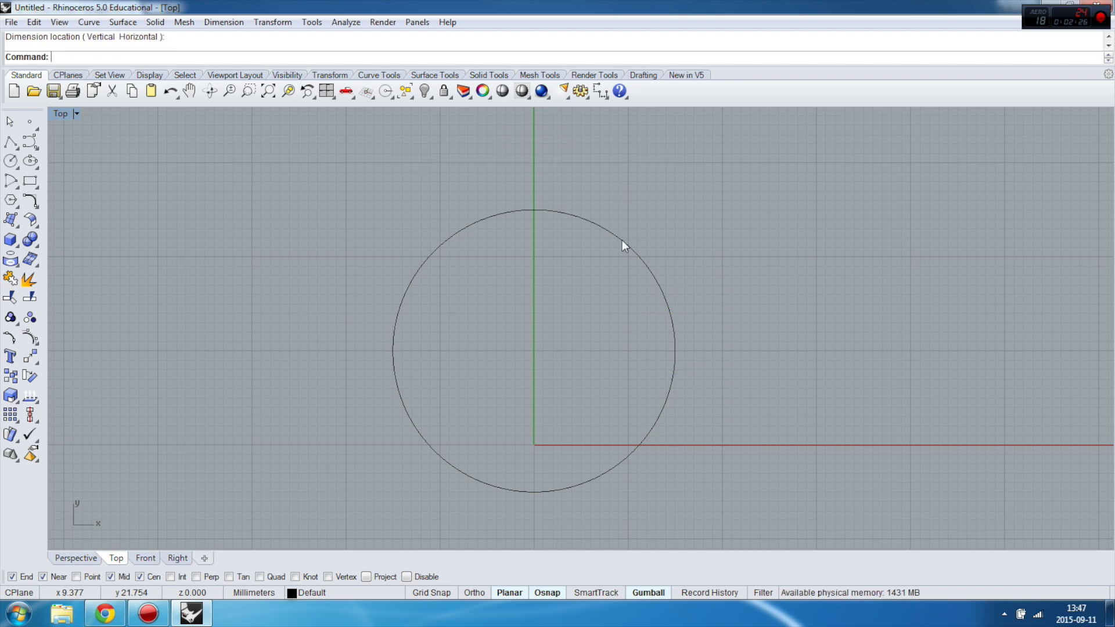
click(622, 239)
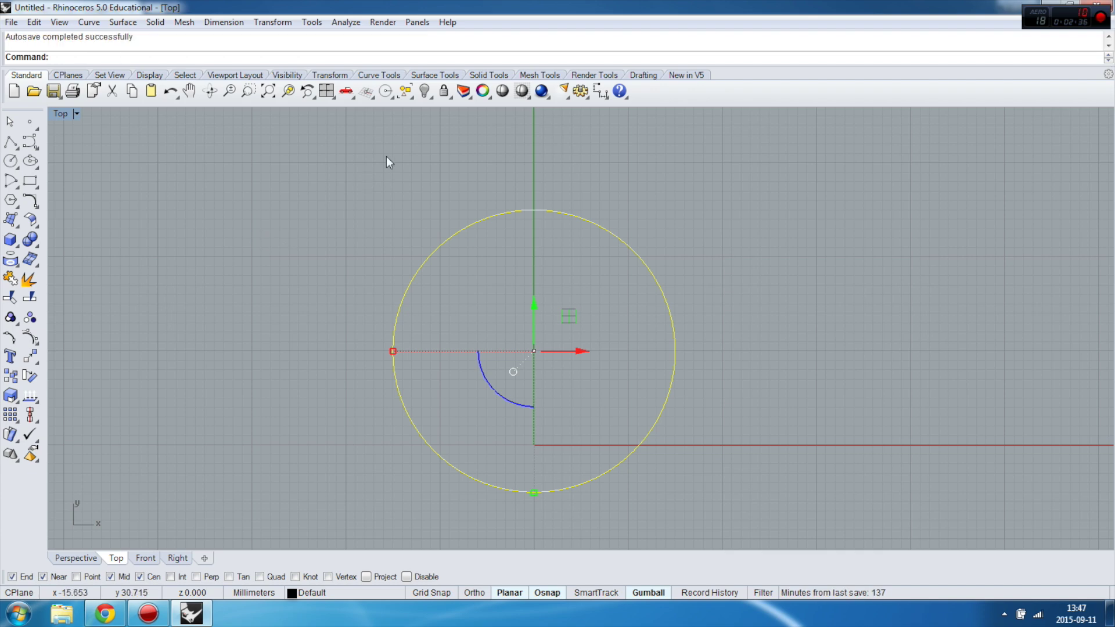
key(Delete)
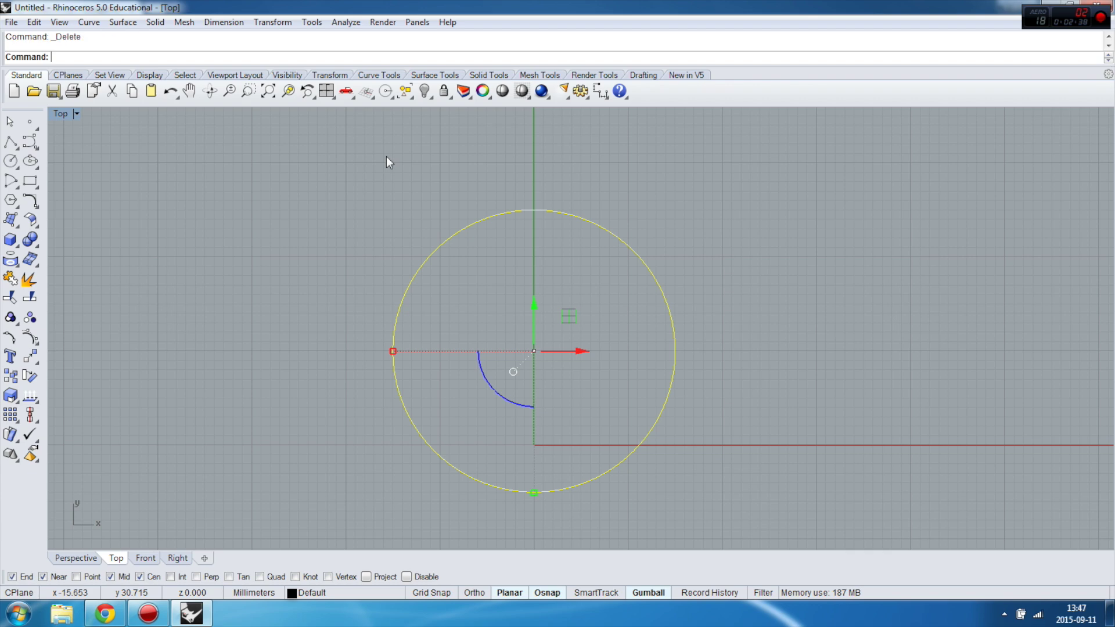
Draw a circle by its diameter, starting at the origin and extending 10 mm along the positive X axis.
click(18, 168)
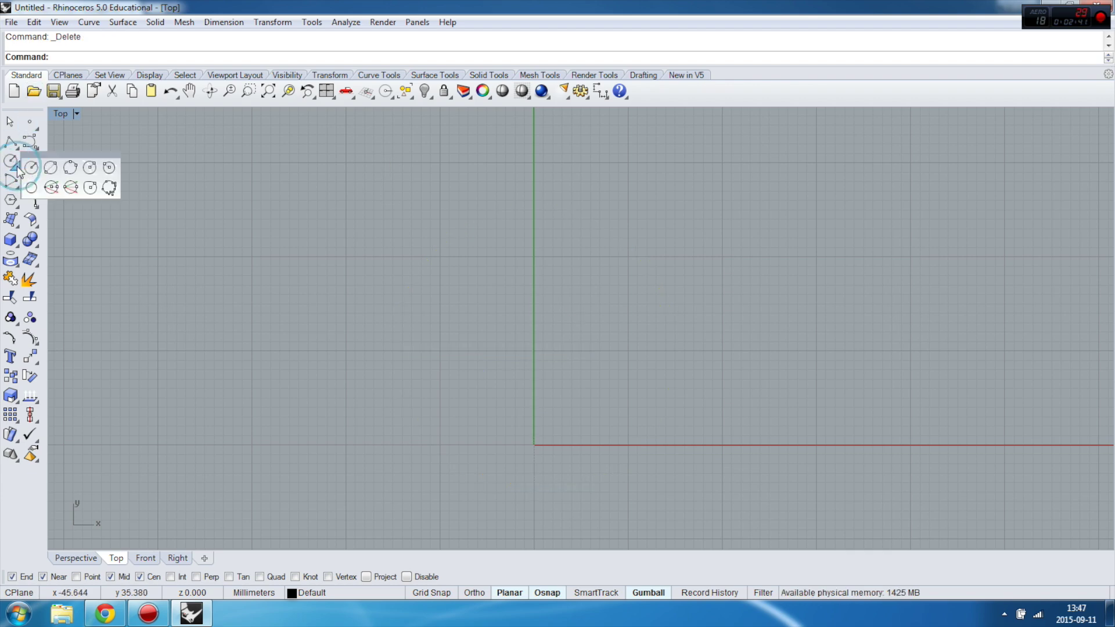
click(51, 169)
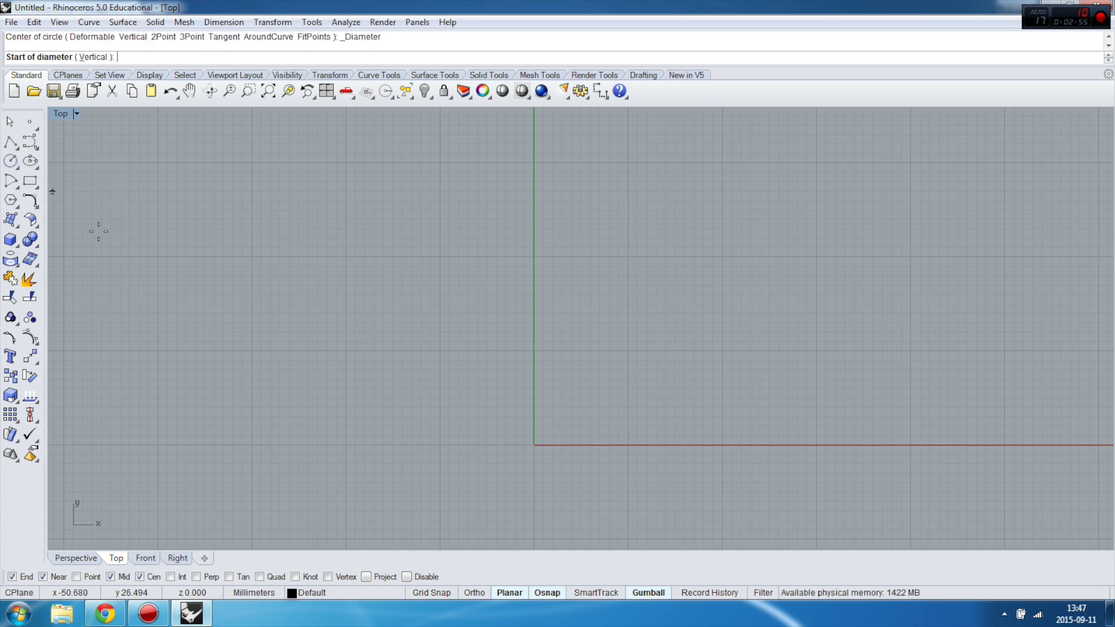
text(0)
key(Return)
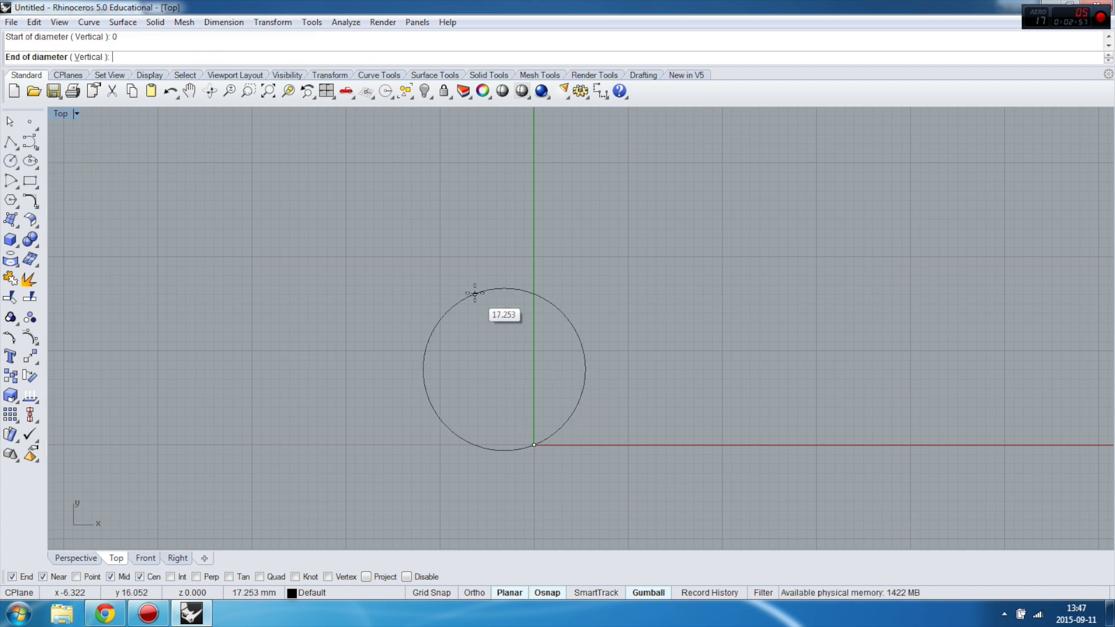
scroll(473, 294, down, 5)
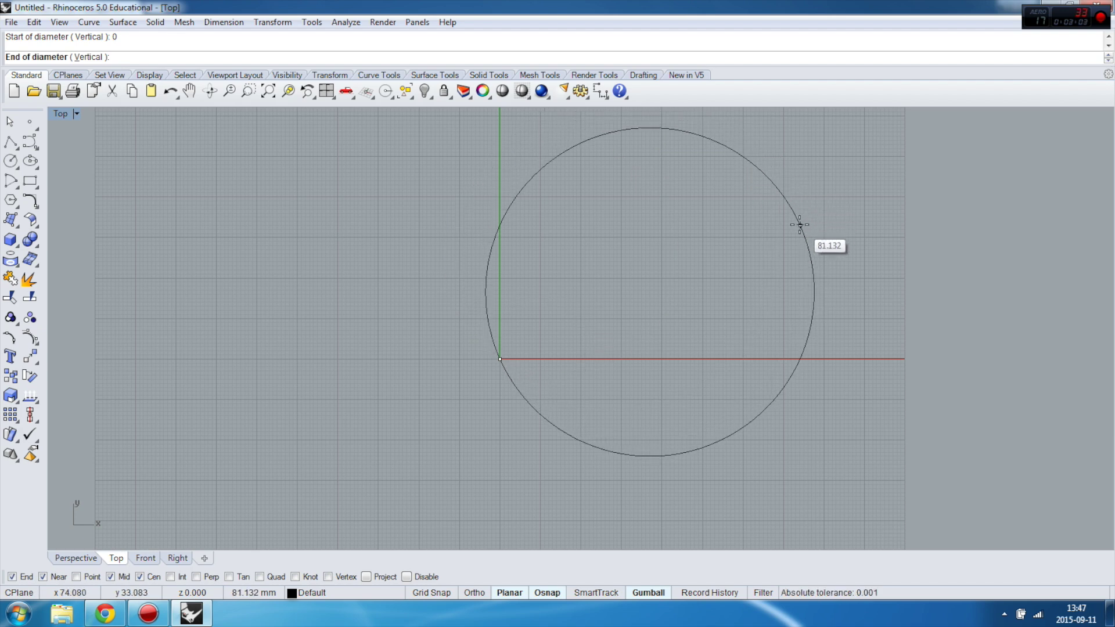
text(0)
key(Return)
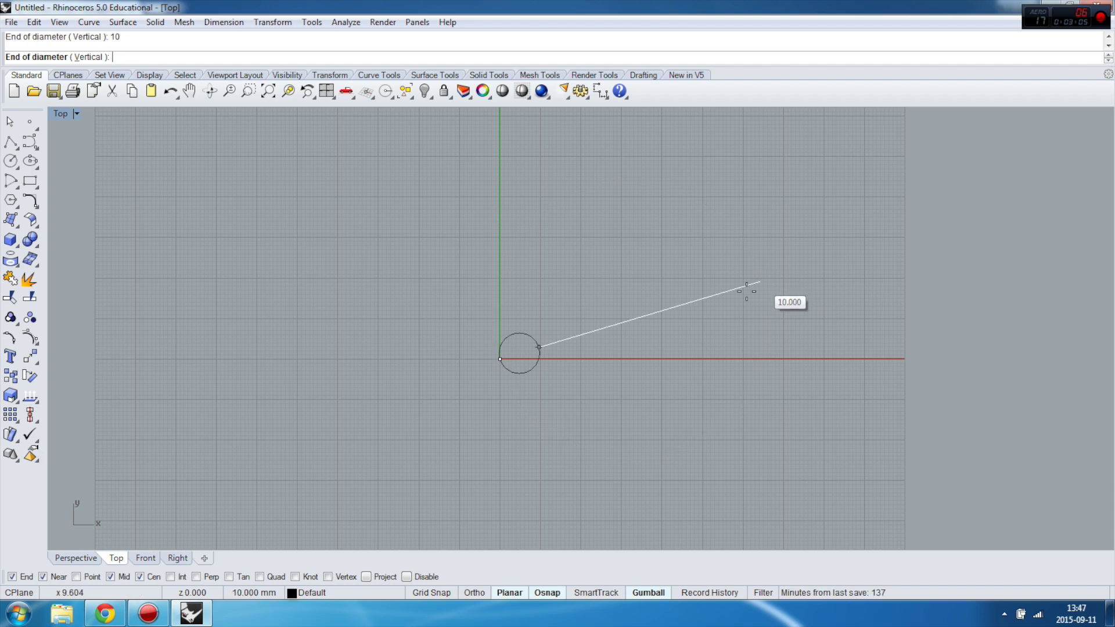
scroll(525, 355, up, 4)
scroll(525, 359, up, 2)
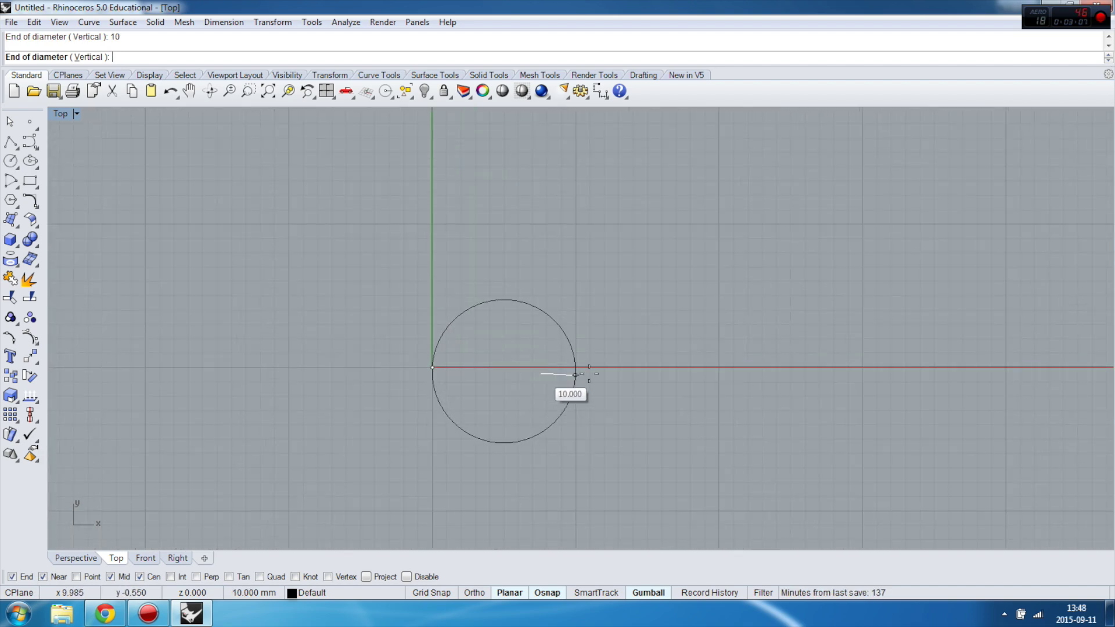
key(F8)
right_click(678, 369)
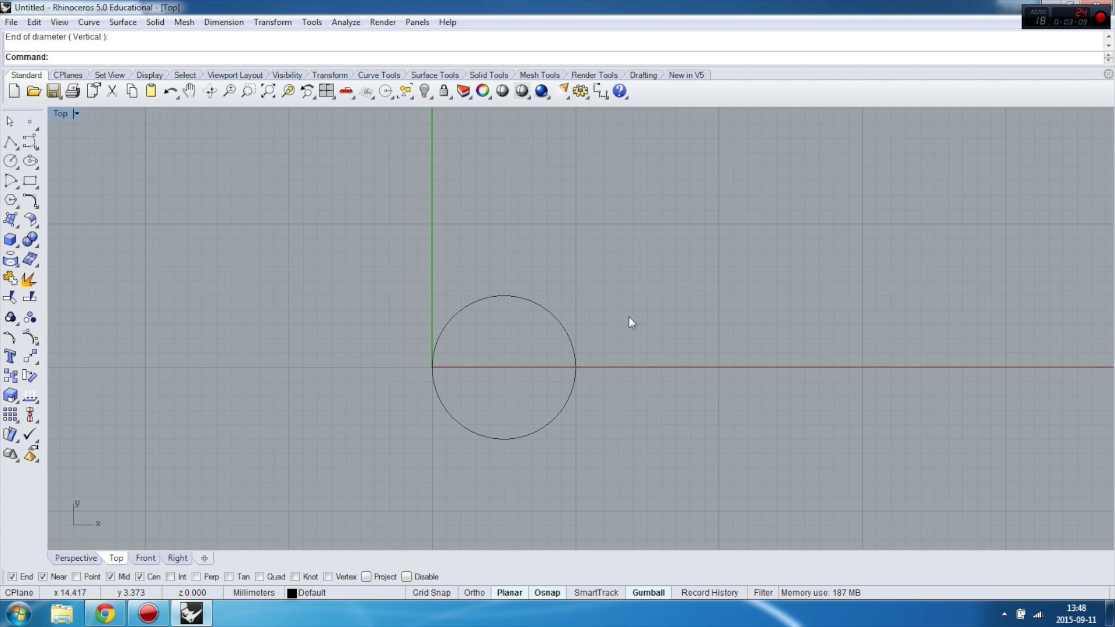
Draw two separate single-segment polylines: a steep one to the left of the small circle and a gently descending one above it.
scroll(630, 316, down, 4)
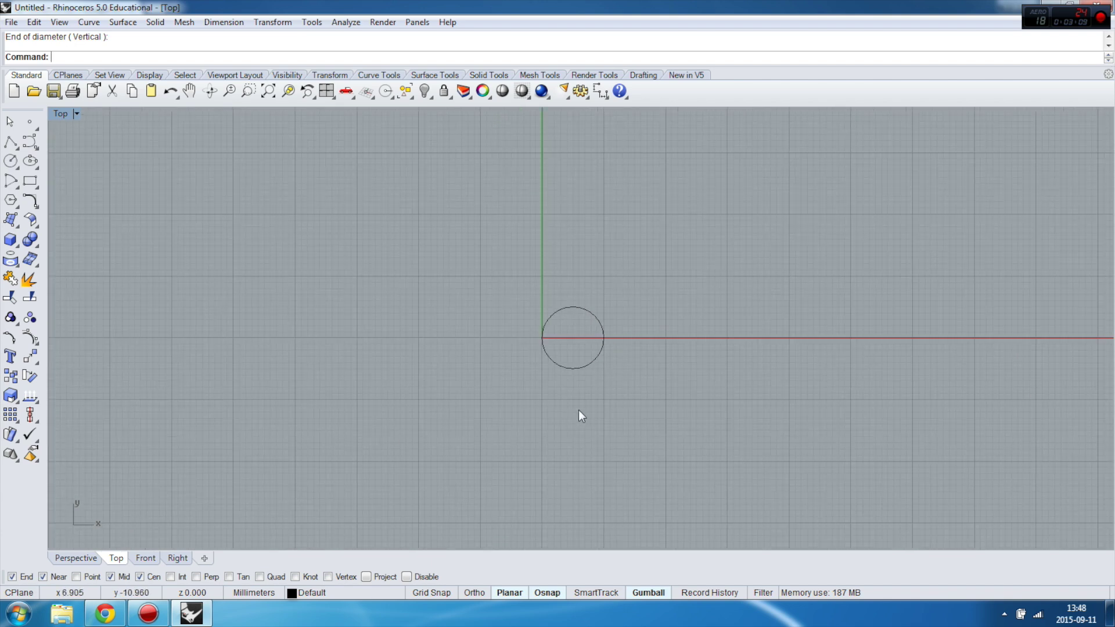
click(11, 142)
click(306, 464)
click(355, 321)
key(Return)
key(Return)
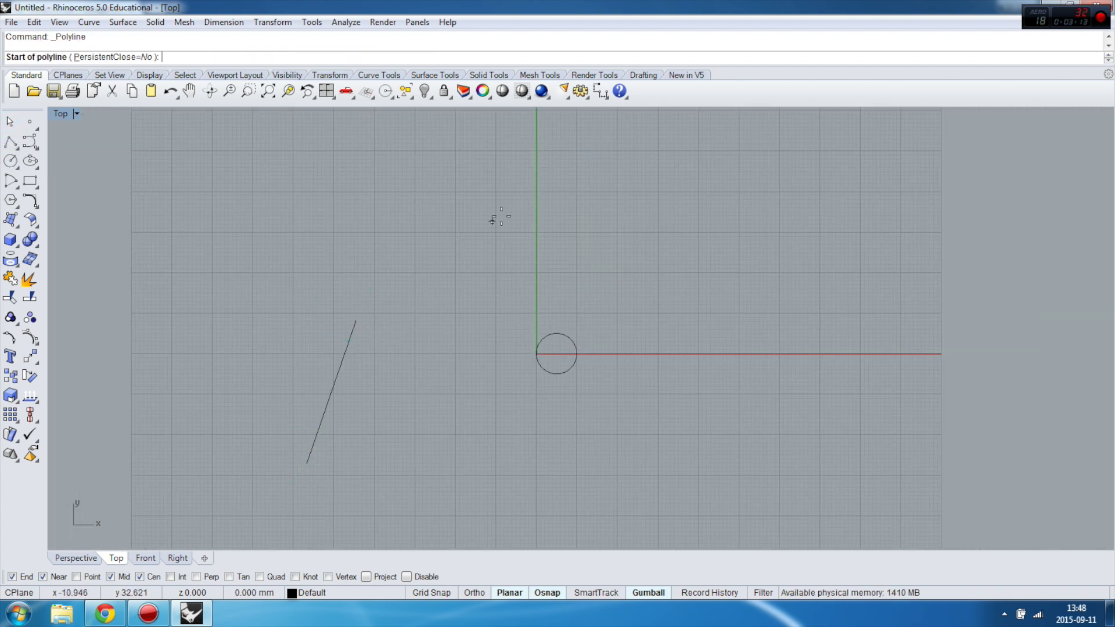
click(509, 204)
click(779, 331)
key(Return)
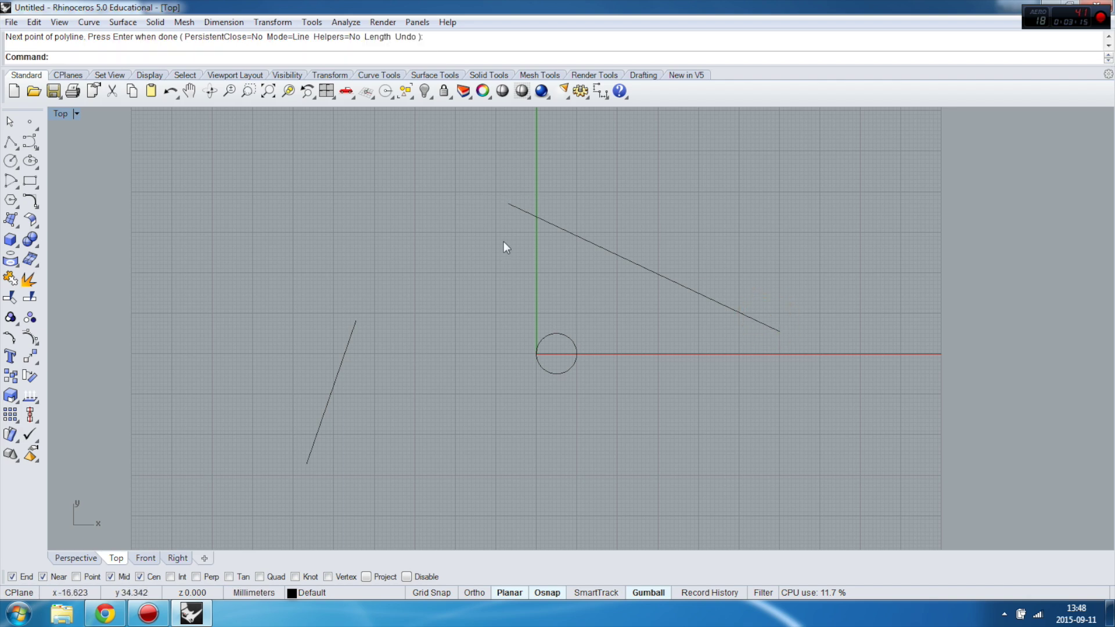
Draw a circle by its diameter between the upper endpoints of the two lines.
click(11, 161)
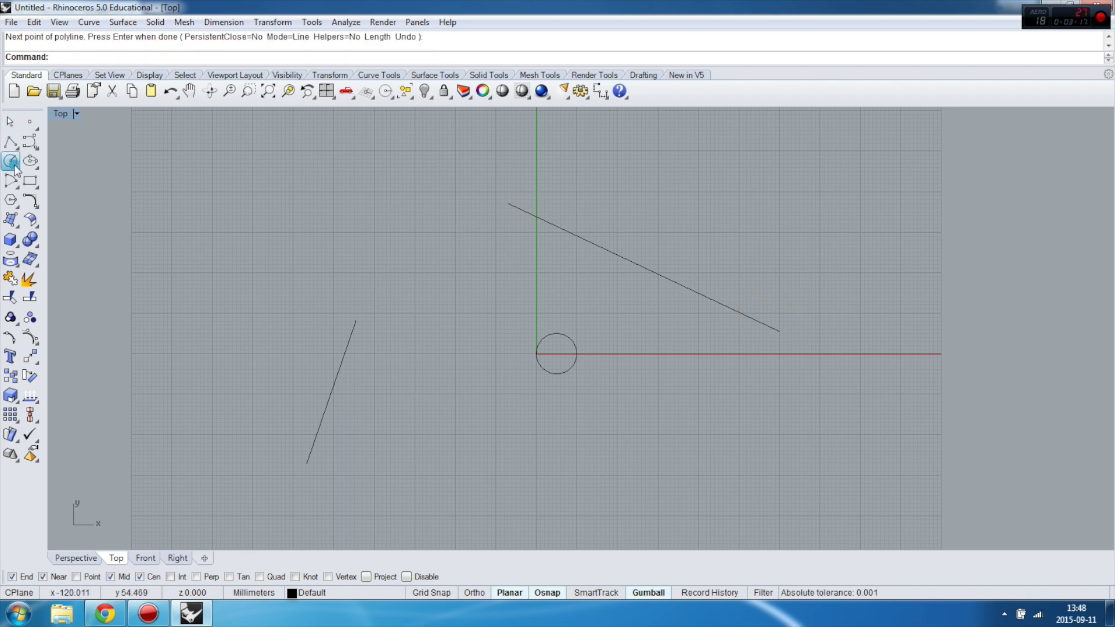
click(50, 170)
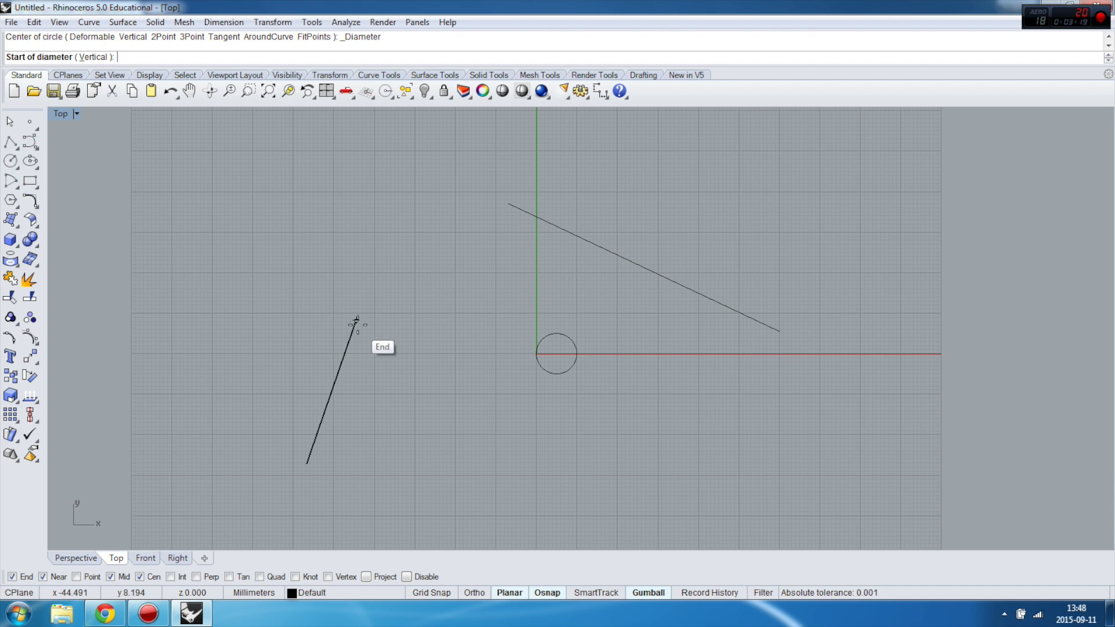
click(356, 321)
click(508, 204)
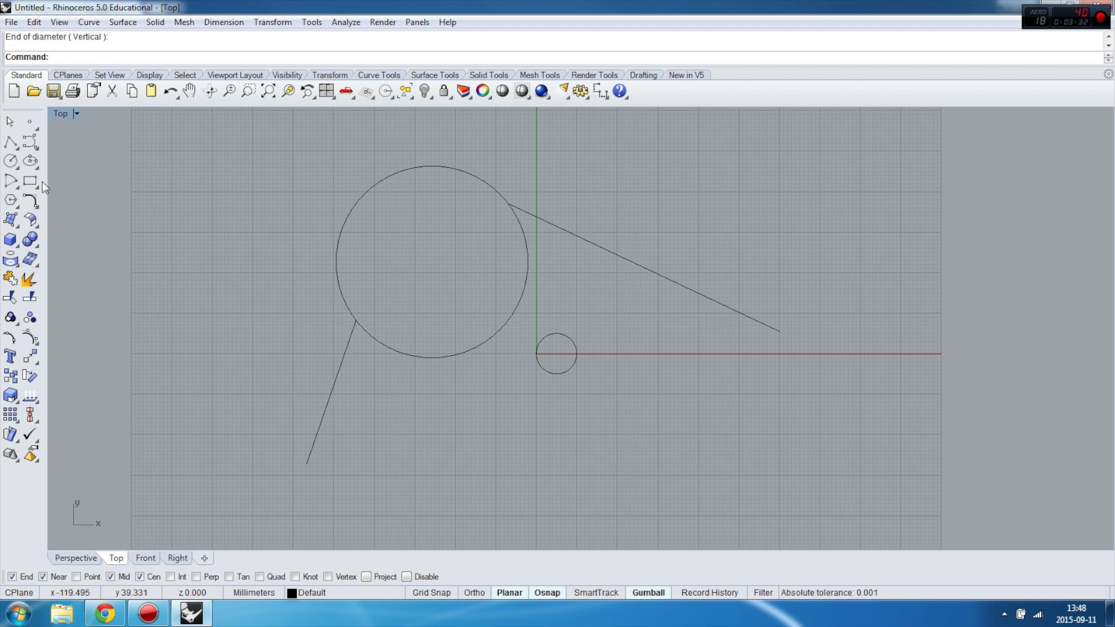
Draw a second circle by its diameter from the steep line's midpoint to the other line's midpoint.
click(17, 167)
click(51, 167)
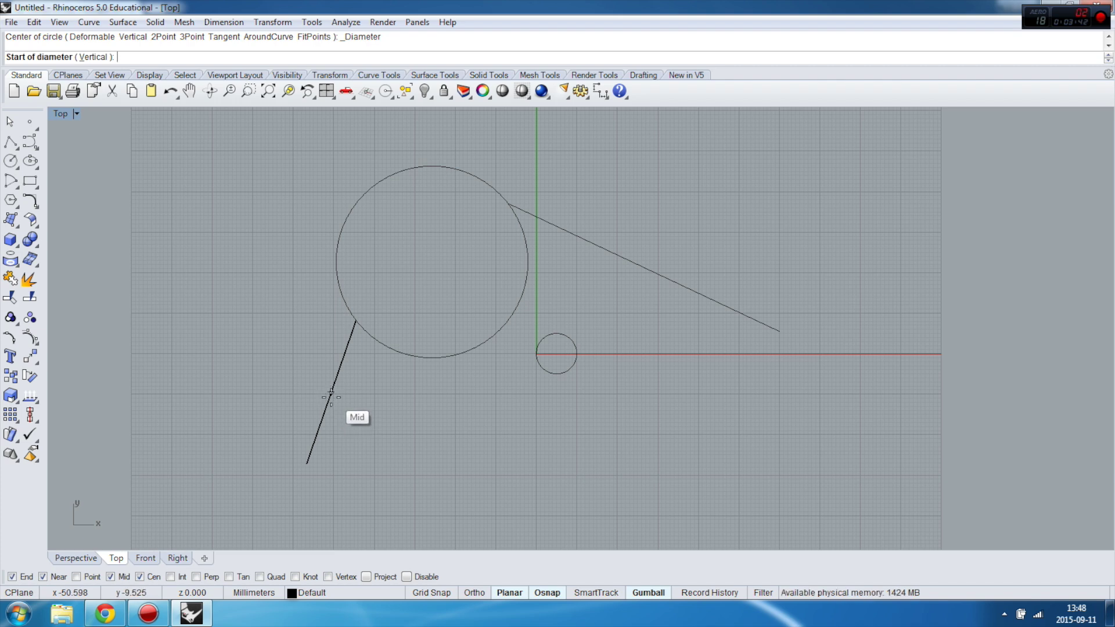
click(331, 393)
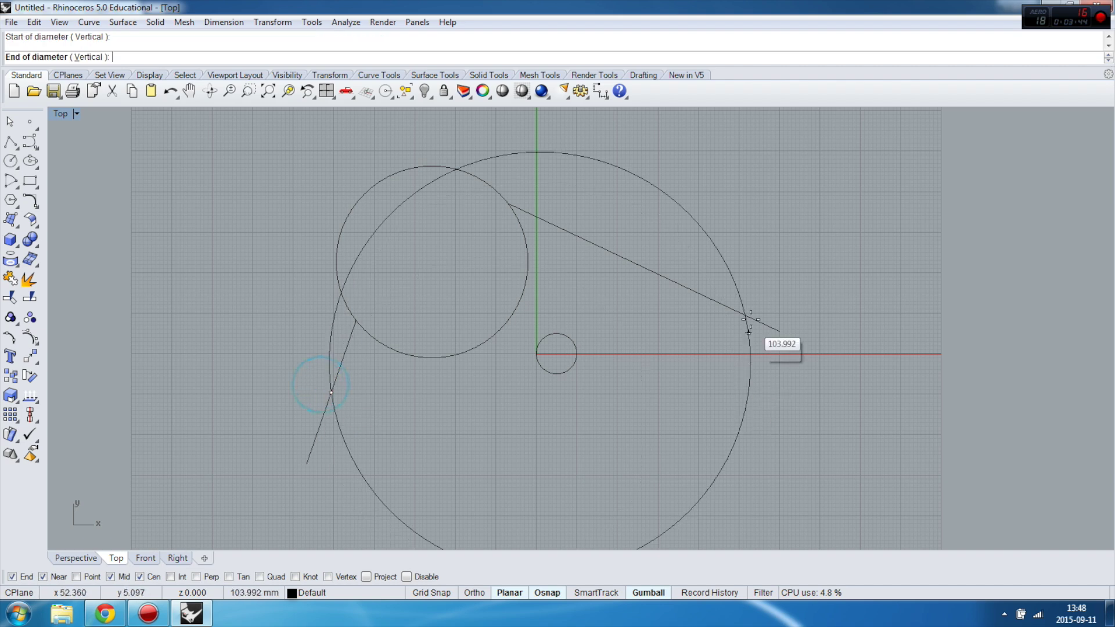
click(641, 266)
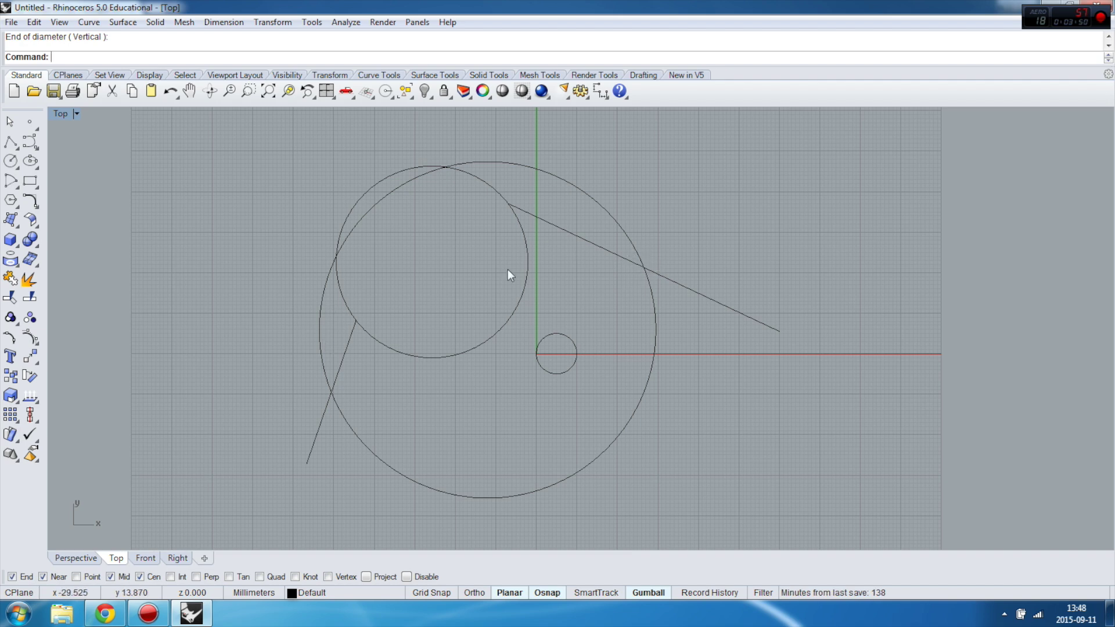
Select all the circles and lines in the Top view and delete them.
scroll(392, 223, down, 2)
drag(249, 143, 834, 486)
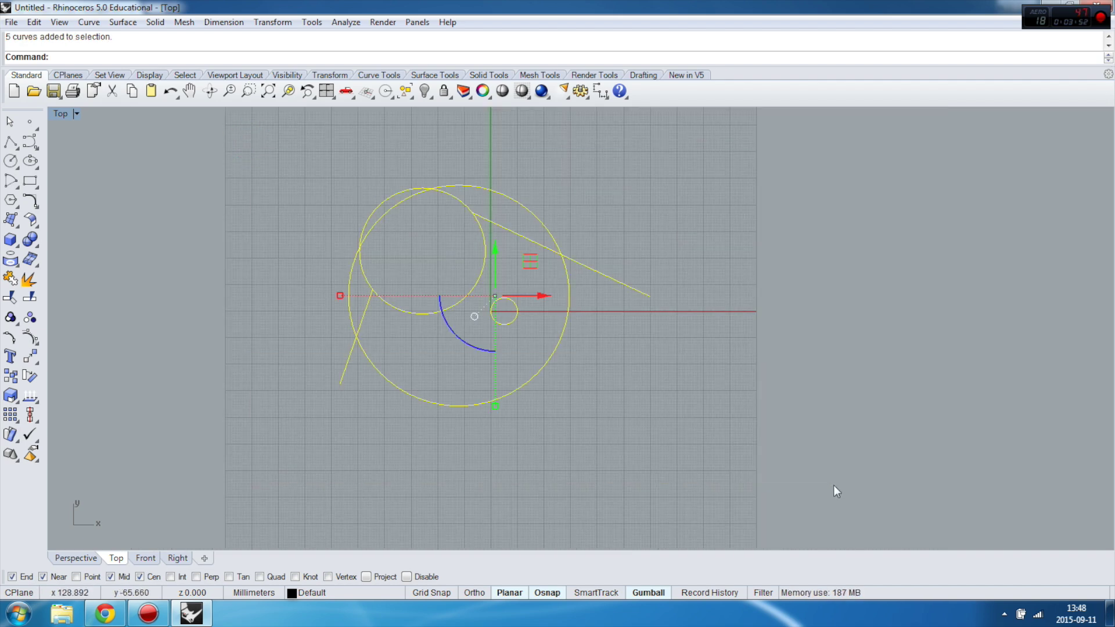
key(Delete)
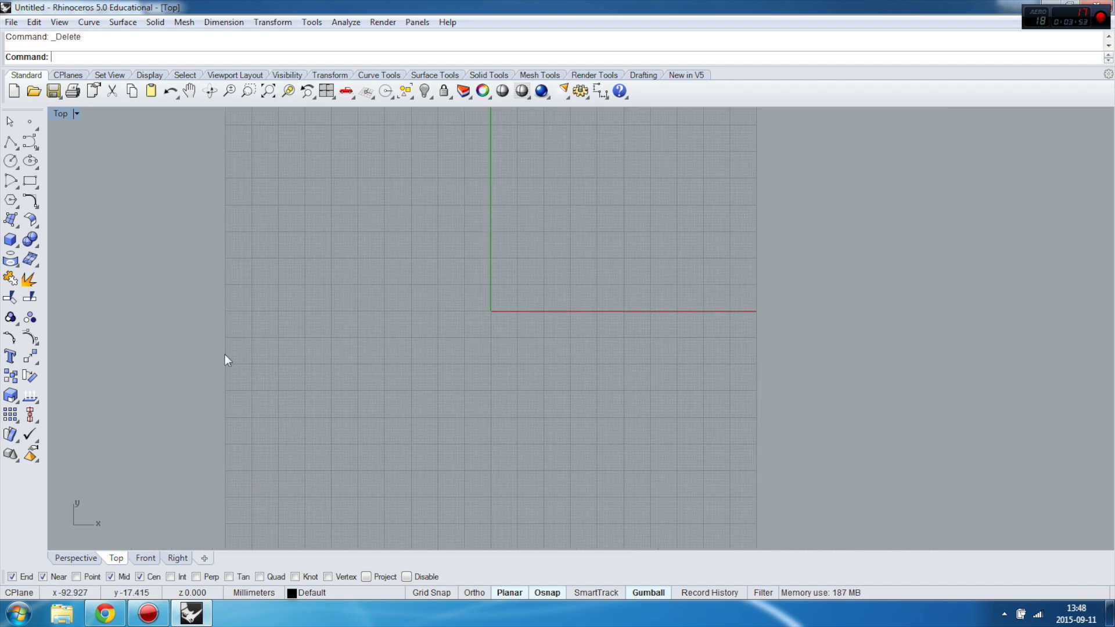
Restore the four-viewport layout and draw an open, wavy degree-3 control-point curve across the grid in the Top view.
click(17, 167)
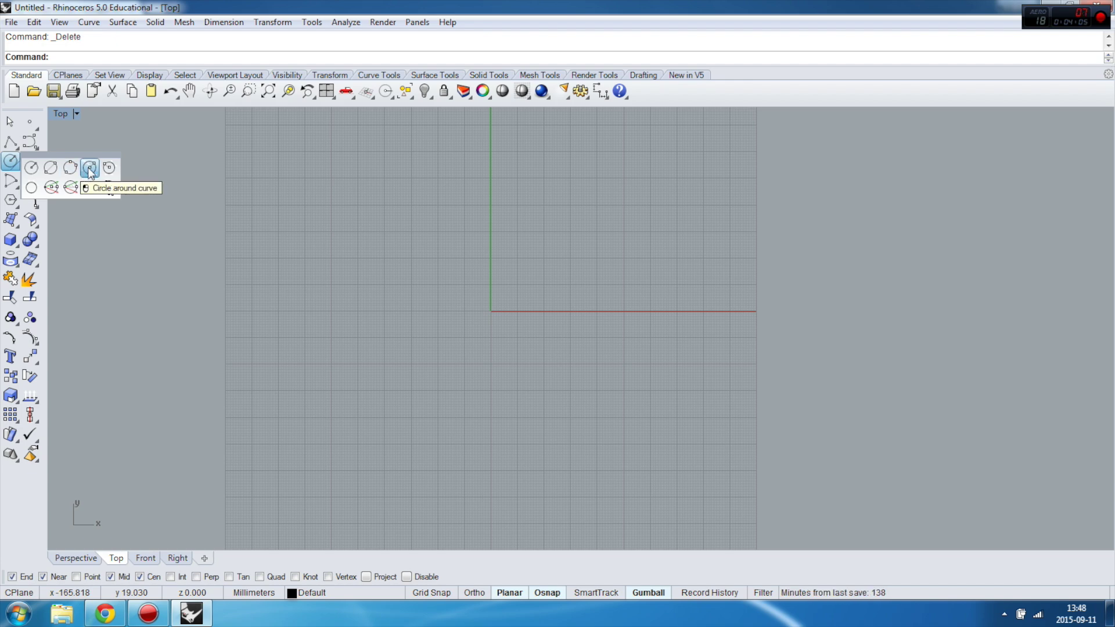
double_click(61, 114)
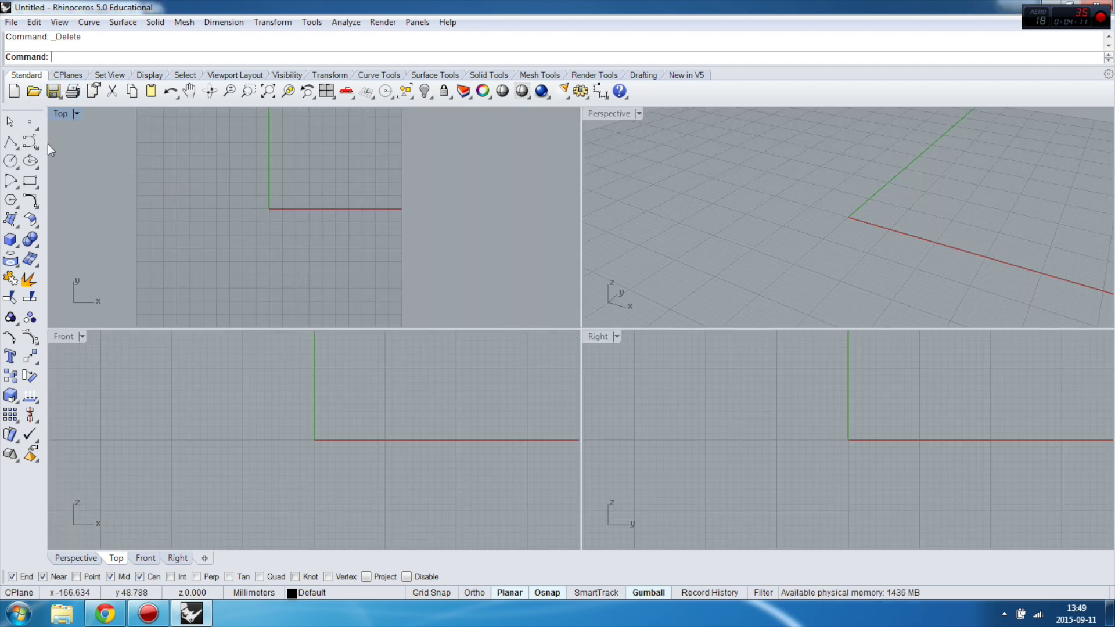
click(10, 142)
click(181, 216)
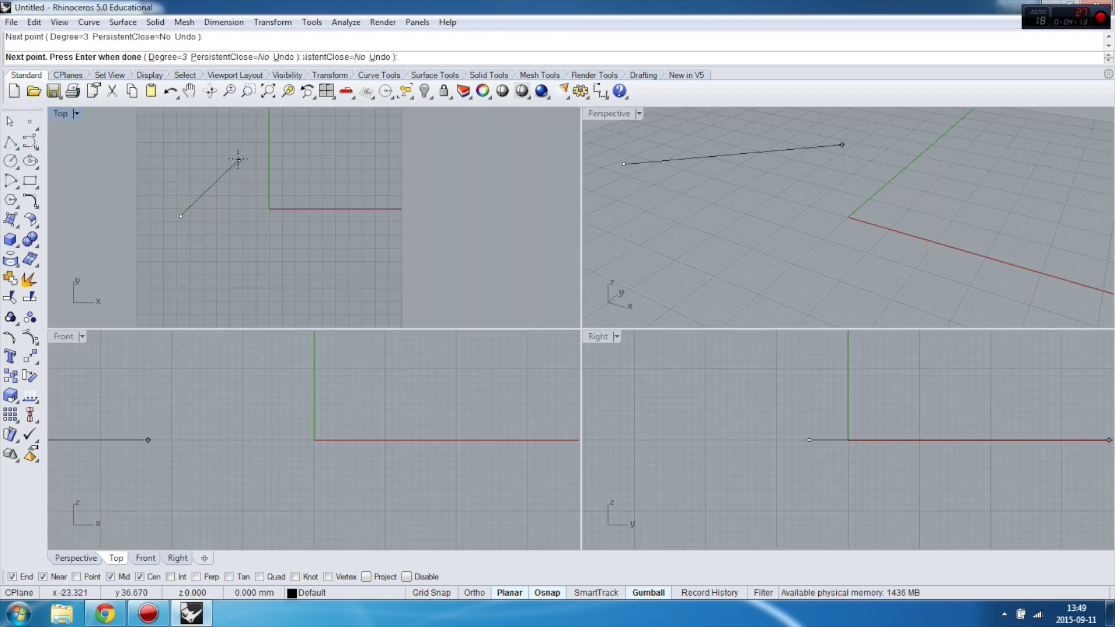
click(239, 160)
click(297, 258)
click(355, 193)
key(Return)
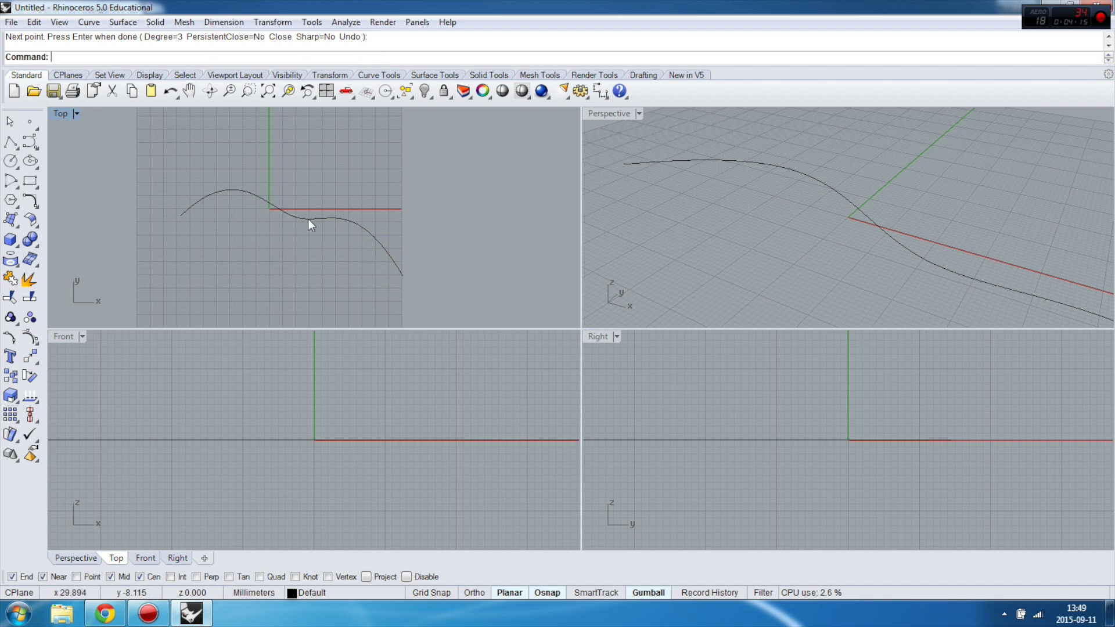
Draw a circle around the wavy curve, centred near the middle of its right half, with a diameter of about 69.6 mm.
scroll(307, 217, down, 2)
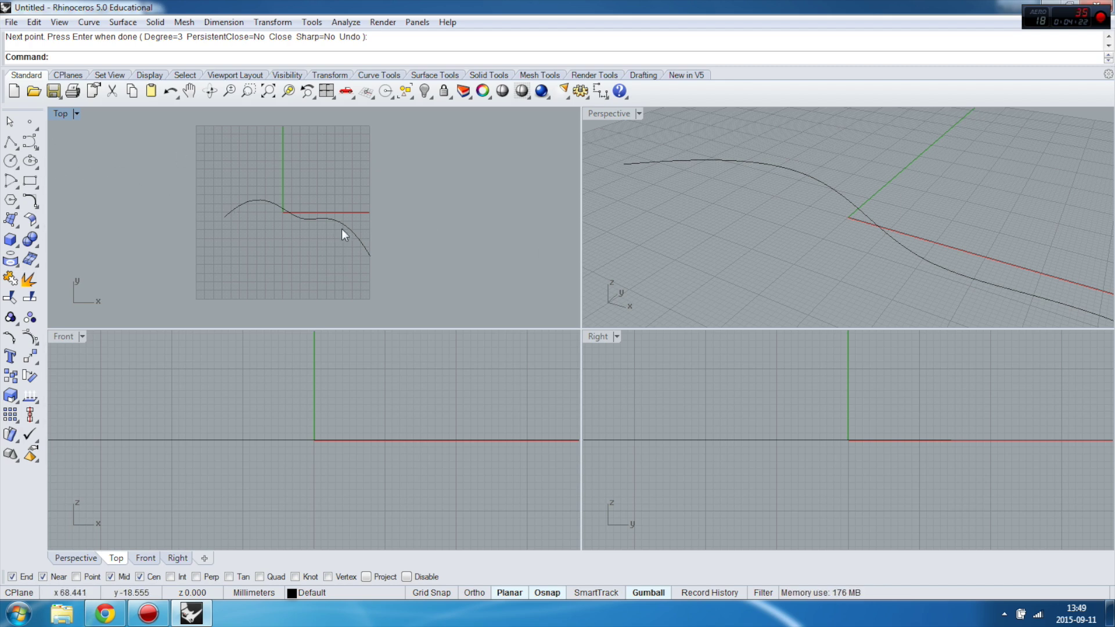
click(11, 161)
click(89, 169)
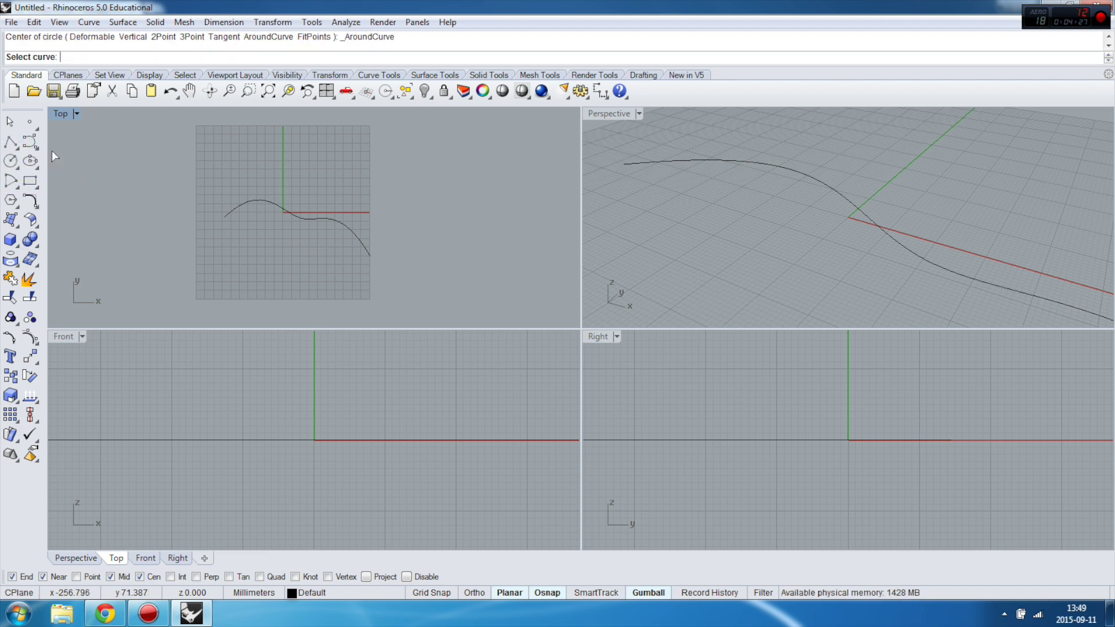
click(354, 233)
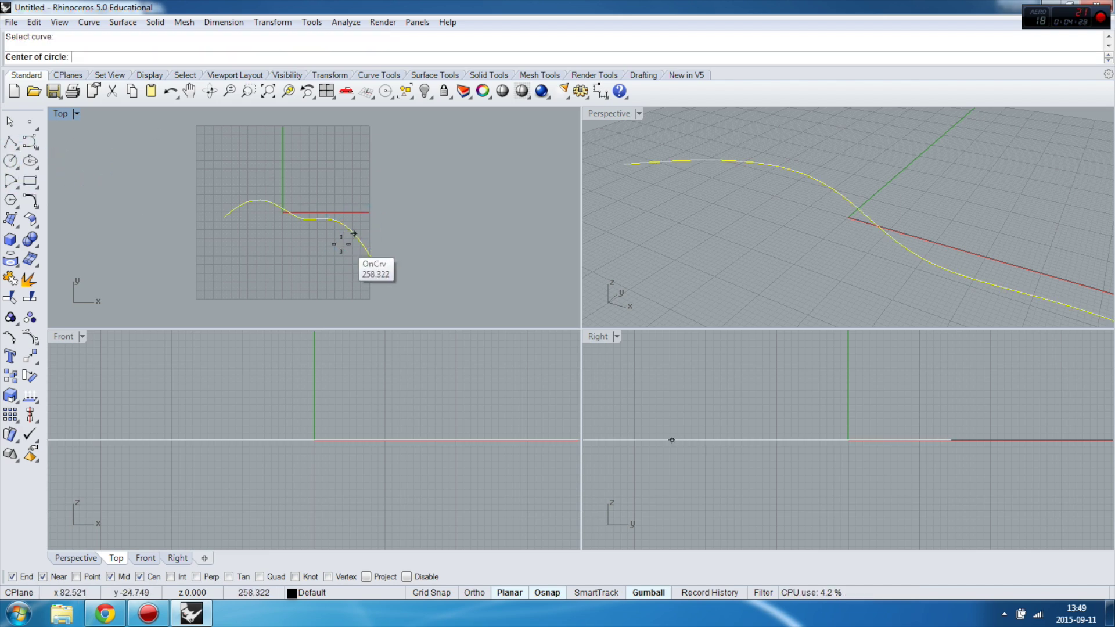
scroll(335, 219, up, 1)
scroll(335, 220, up, 3)
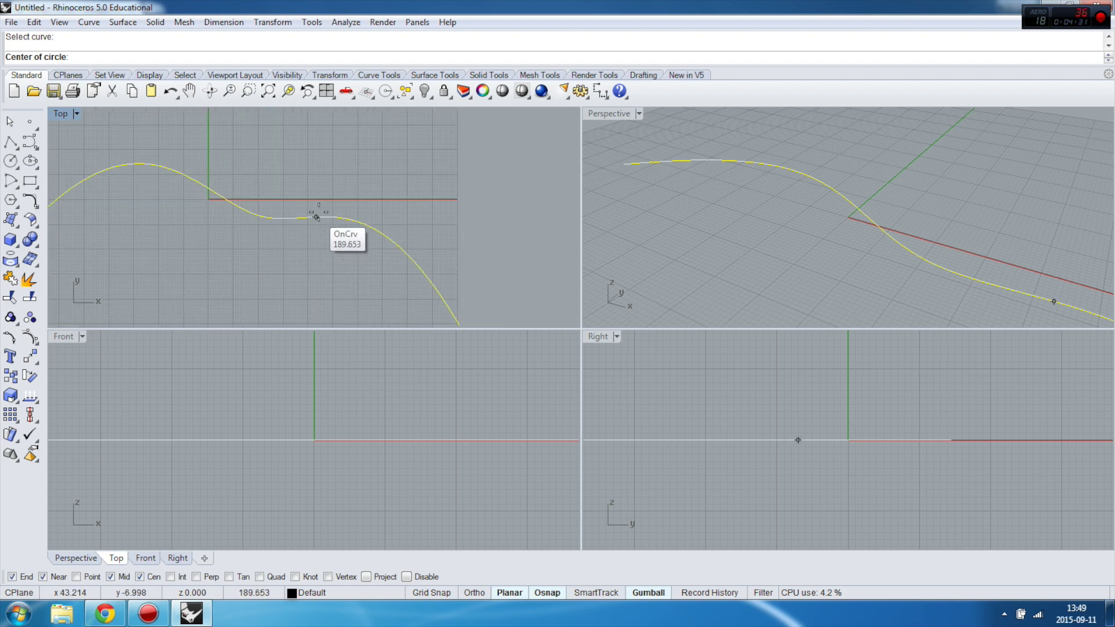
click(338, 217)
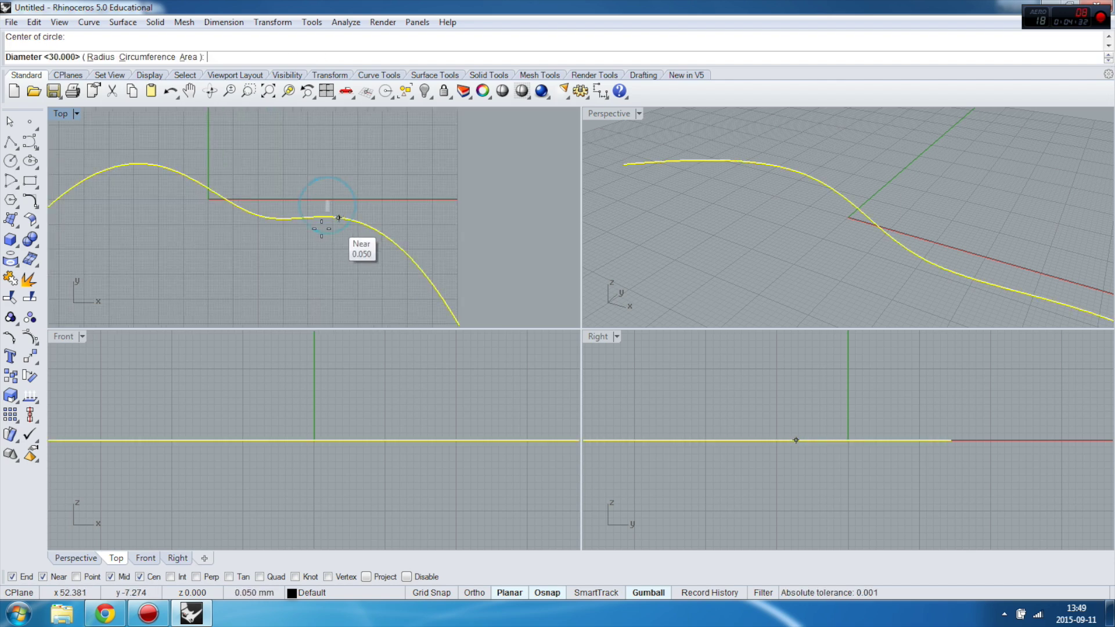
scroll(325, 249, down, 3)
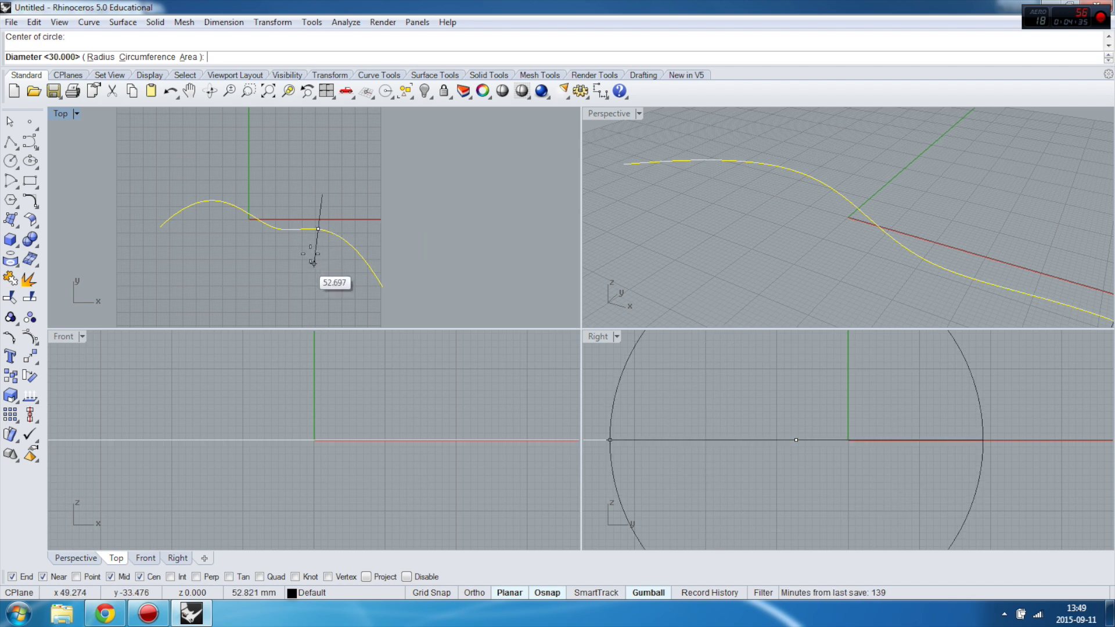
scroll(730, 179, down, 4)
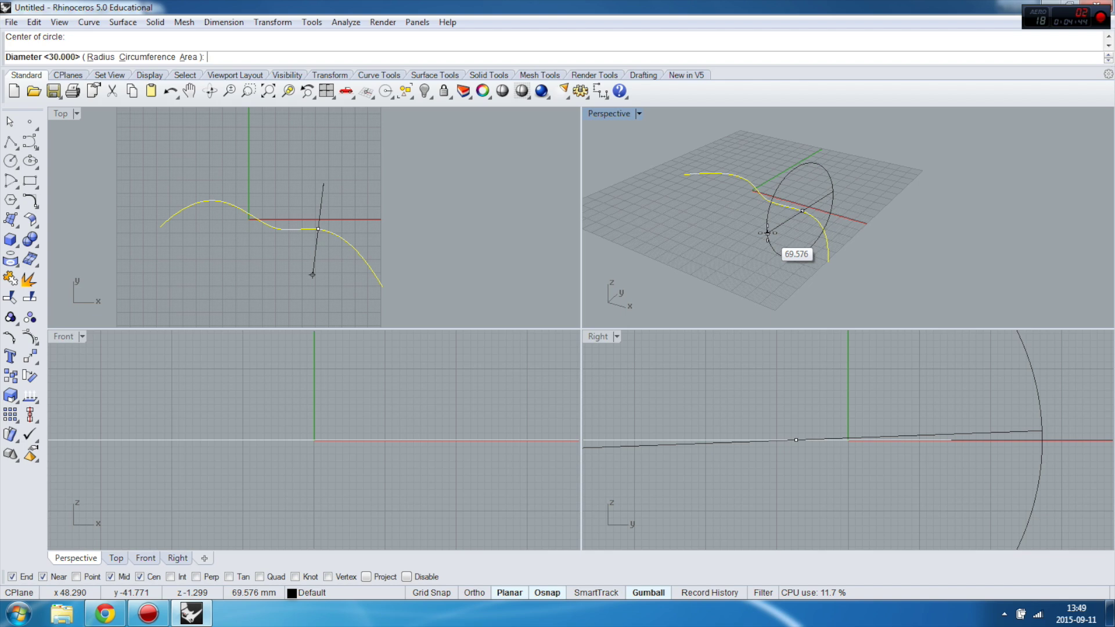
click(768, 233)
Draw a second circle around the same curve, centred near its left end, setting the diameter in the Top view.
right_drag(769, 236, 821, 207)
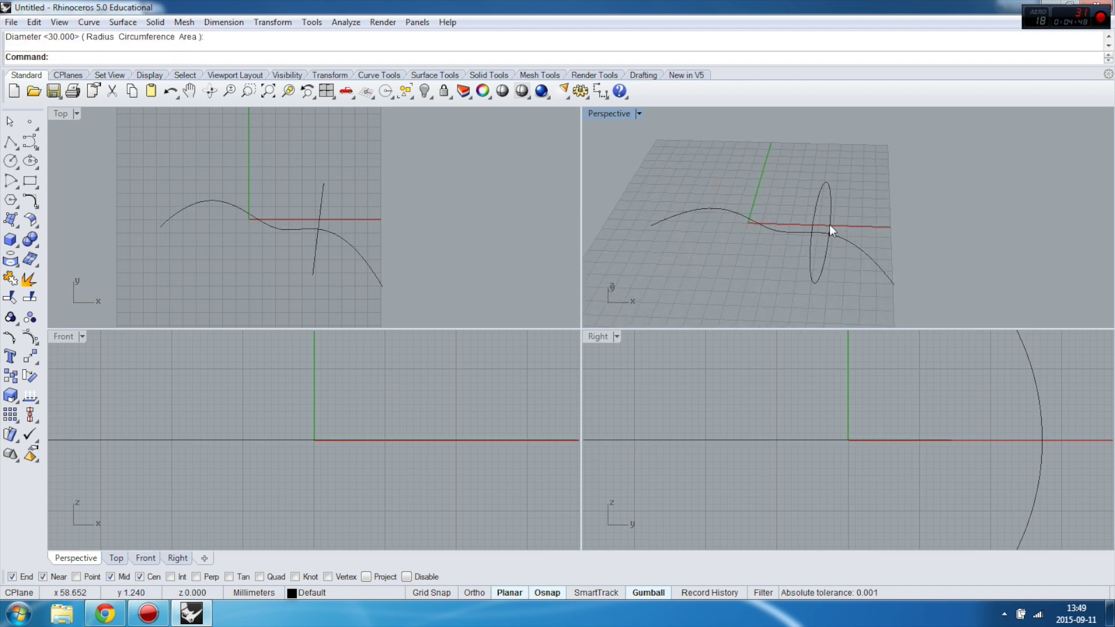
right_click(685, 242)
click(664, 222)
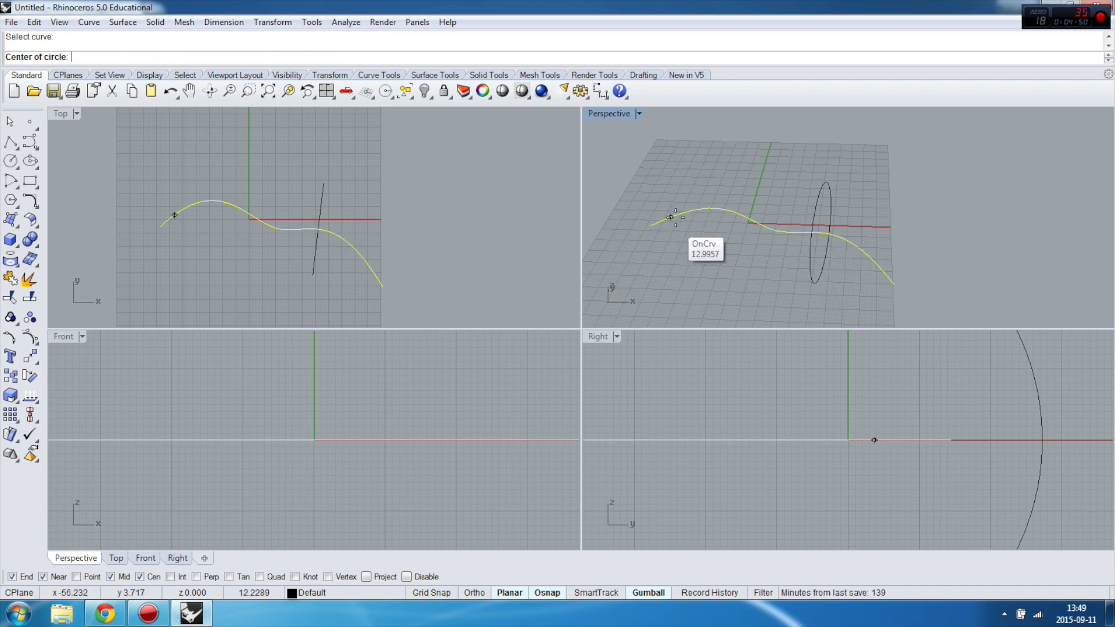
click(685, 214)
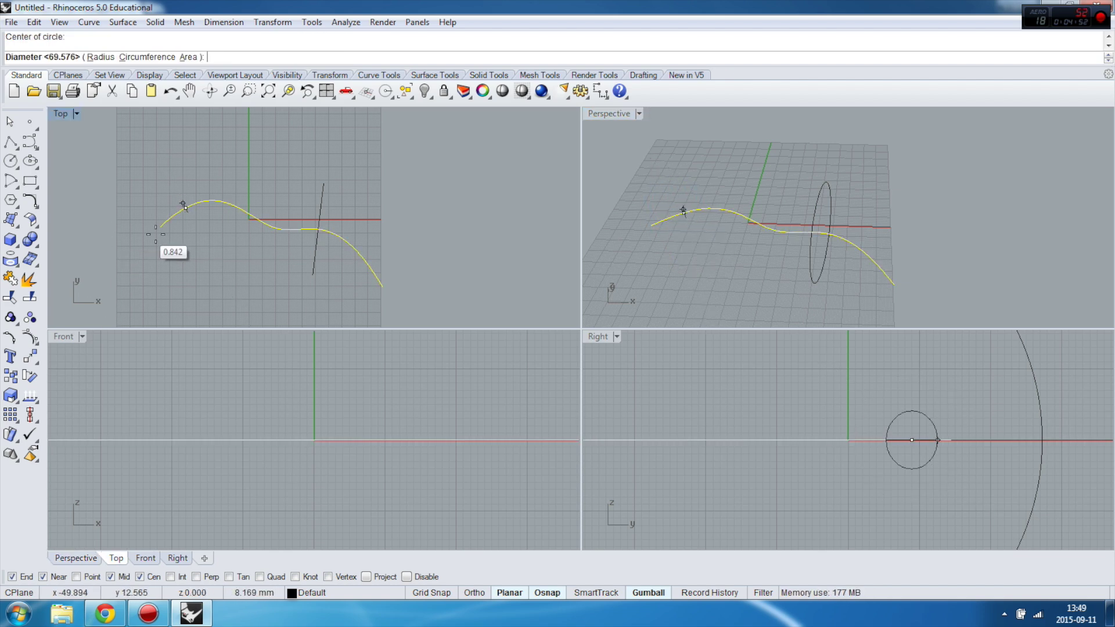
click(204, 243)
Select the wavy curve and both circles around it in the Top view and delete them.
right_drag(699, 316, 682, 246)
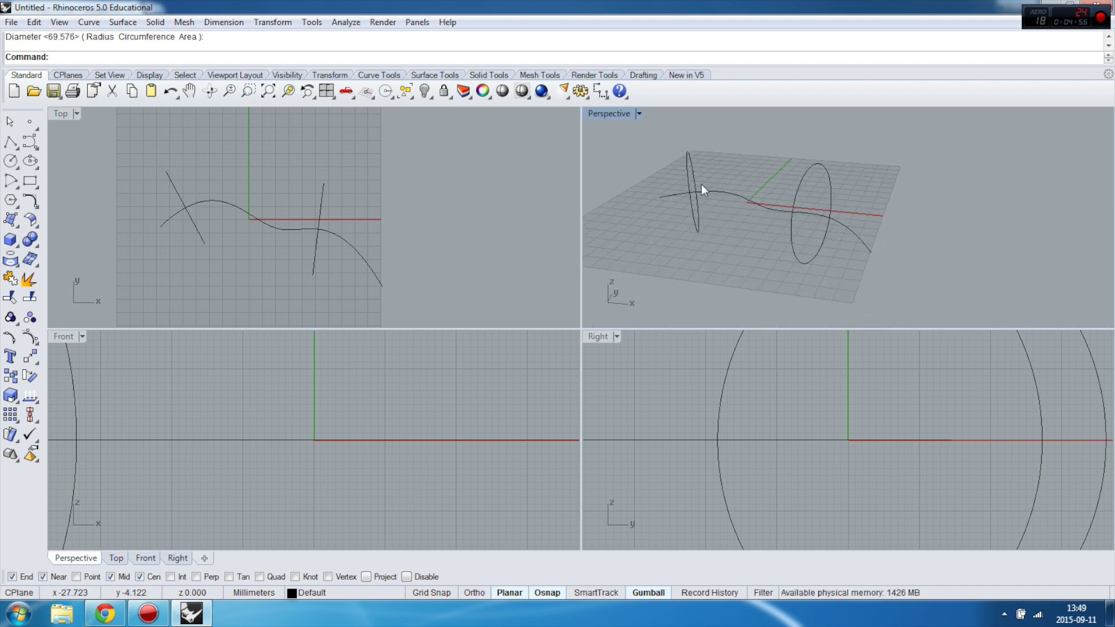
double_click(615, 114)
right_drag(610, 129, 658, 247)
right_drag(694, 303, 512, 242)
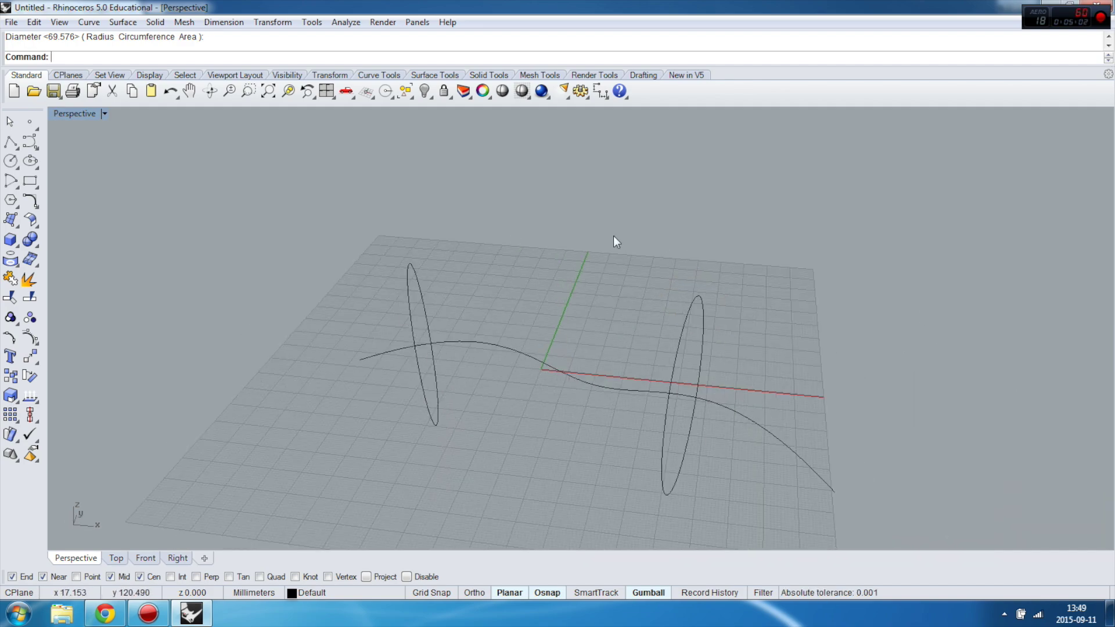
double_click(83, 113)
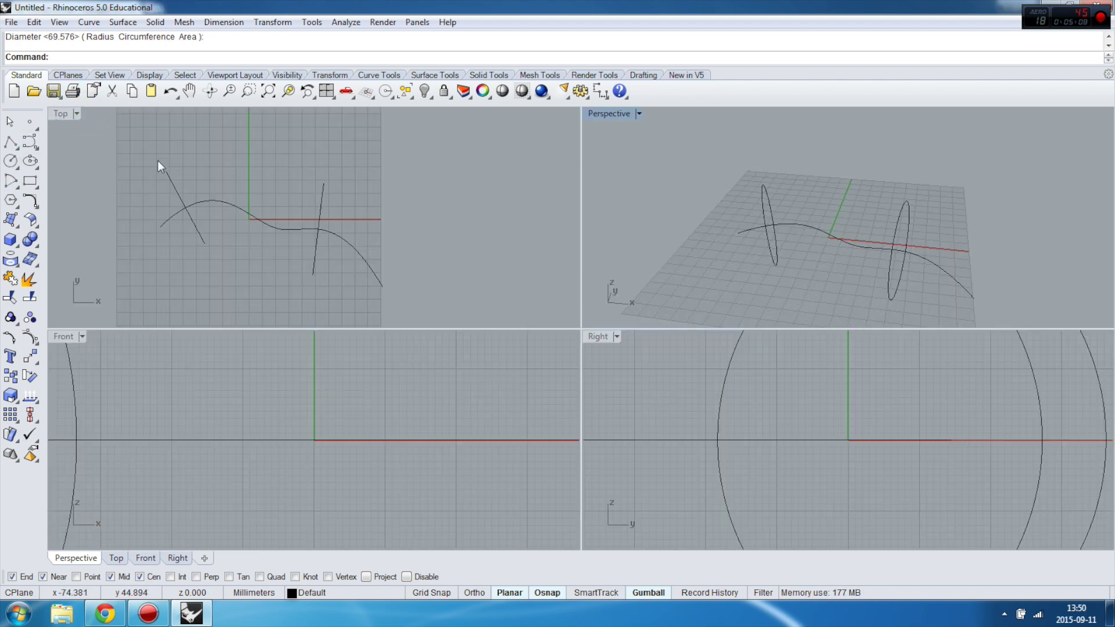
drag(158, 166, 432, 314)
key(Delete)
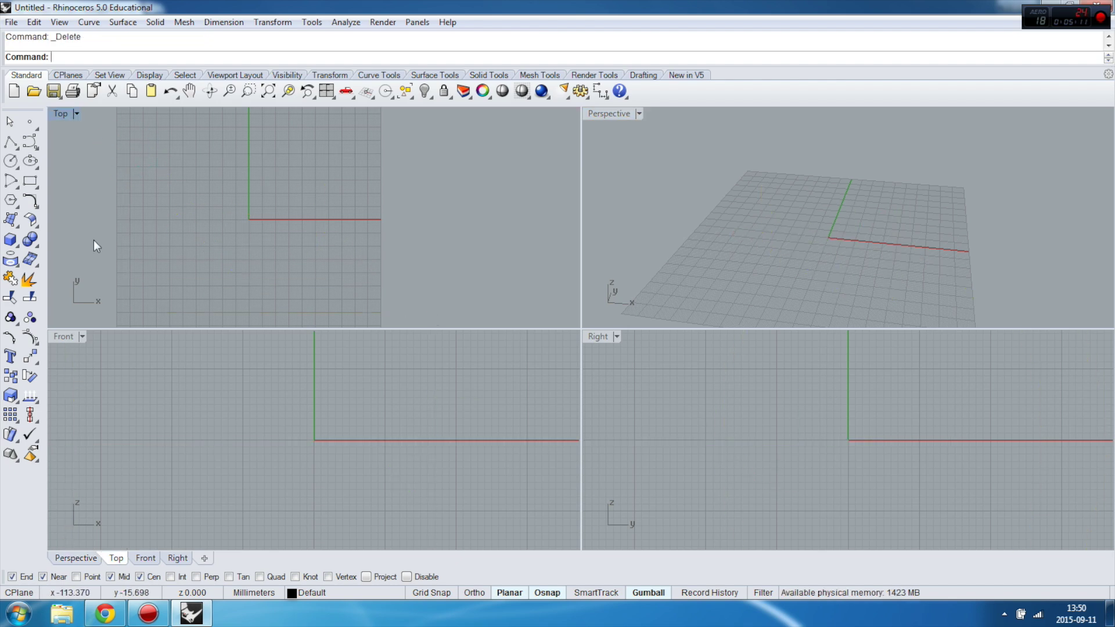
Maximise the Top viewport and draw an open, arched degree-3 curve with four control points, rising from the grid's left edge past the Y axis.
click(16, 168)
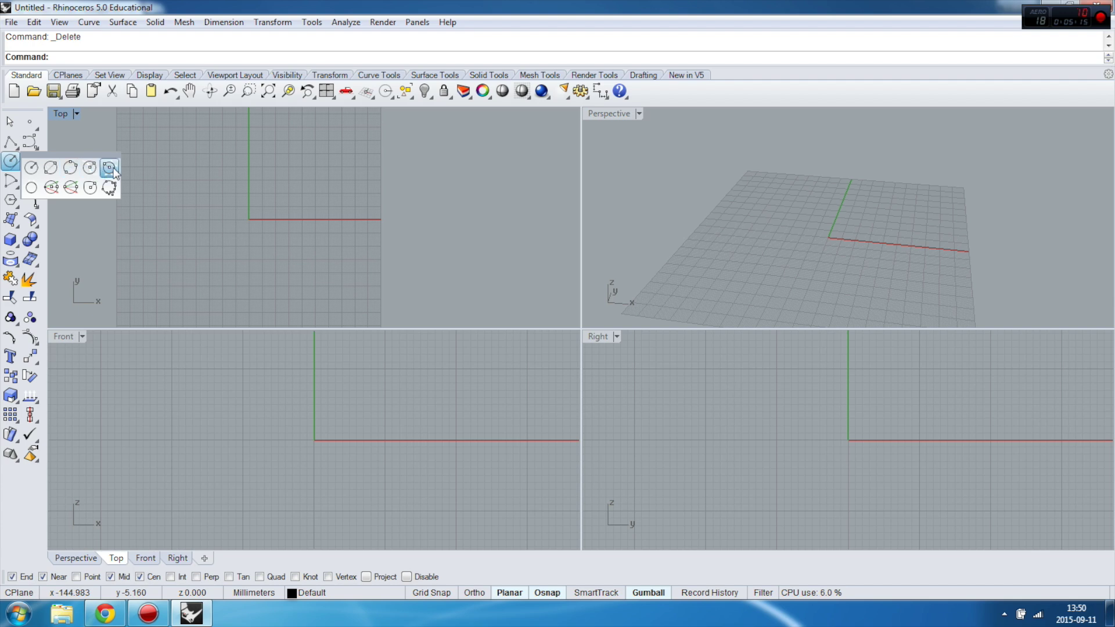
double_click(65, 112)
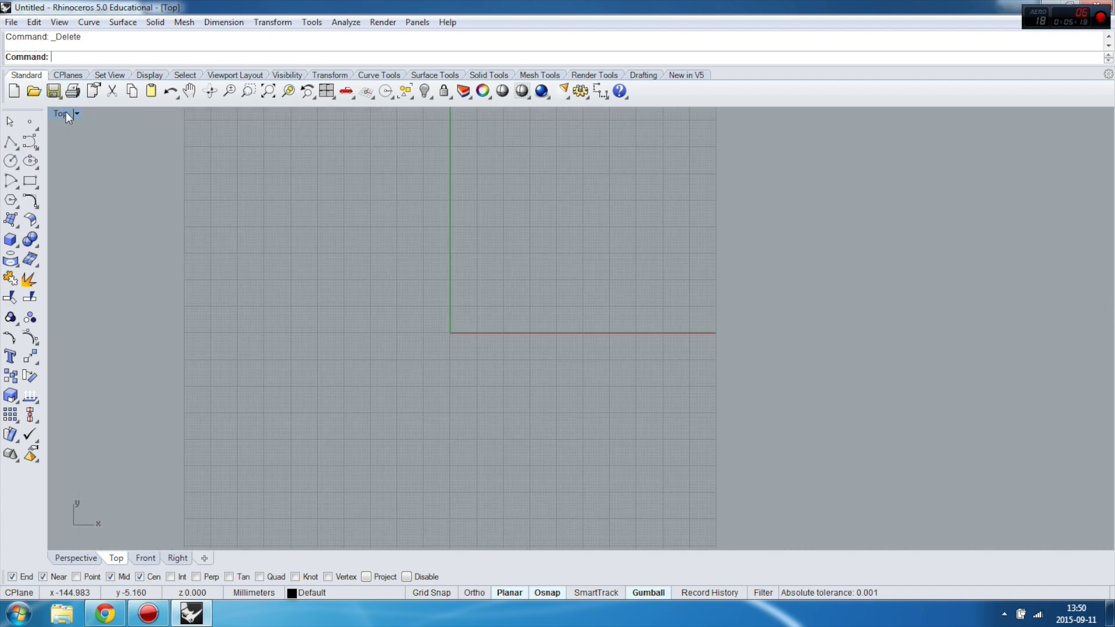
click(30, 142)
click(183, 438)
click(213, 307)
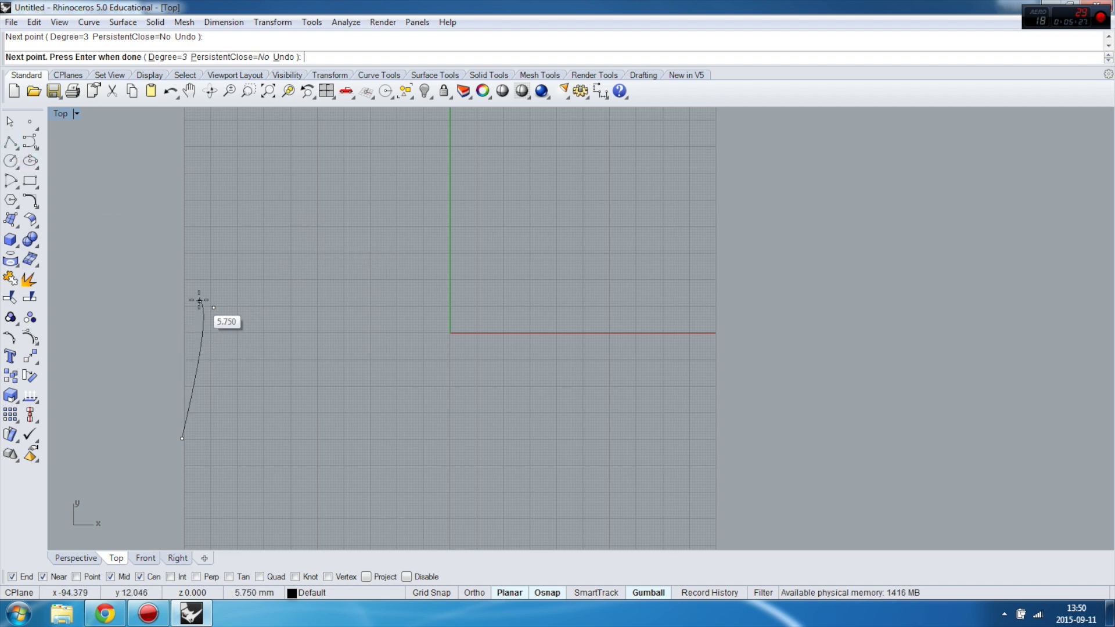
click(309, 217)
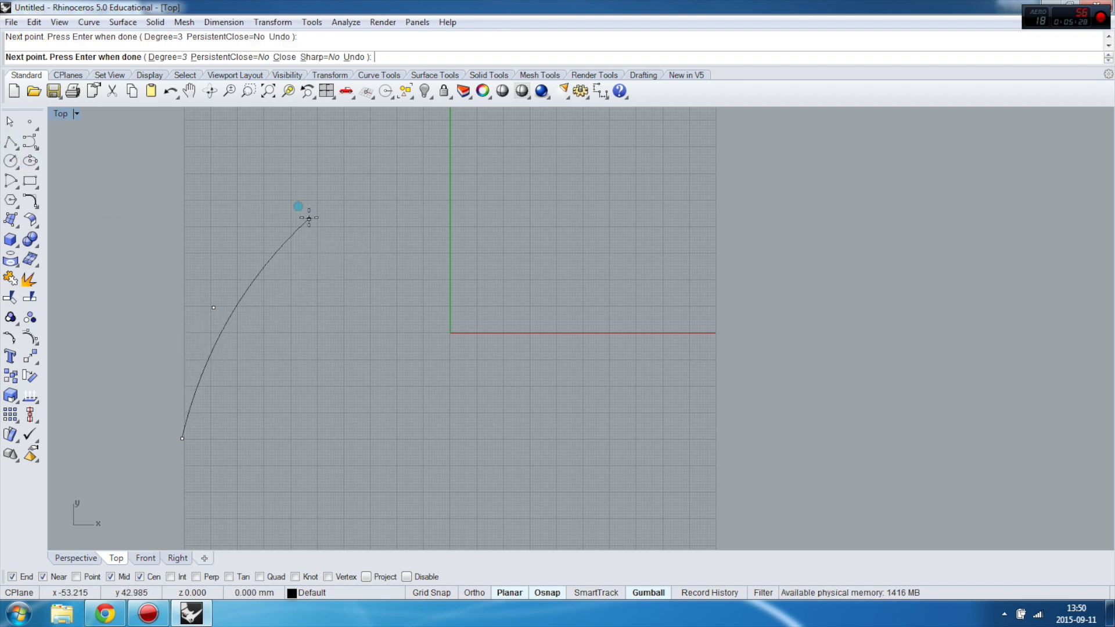
click(498, 202)
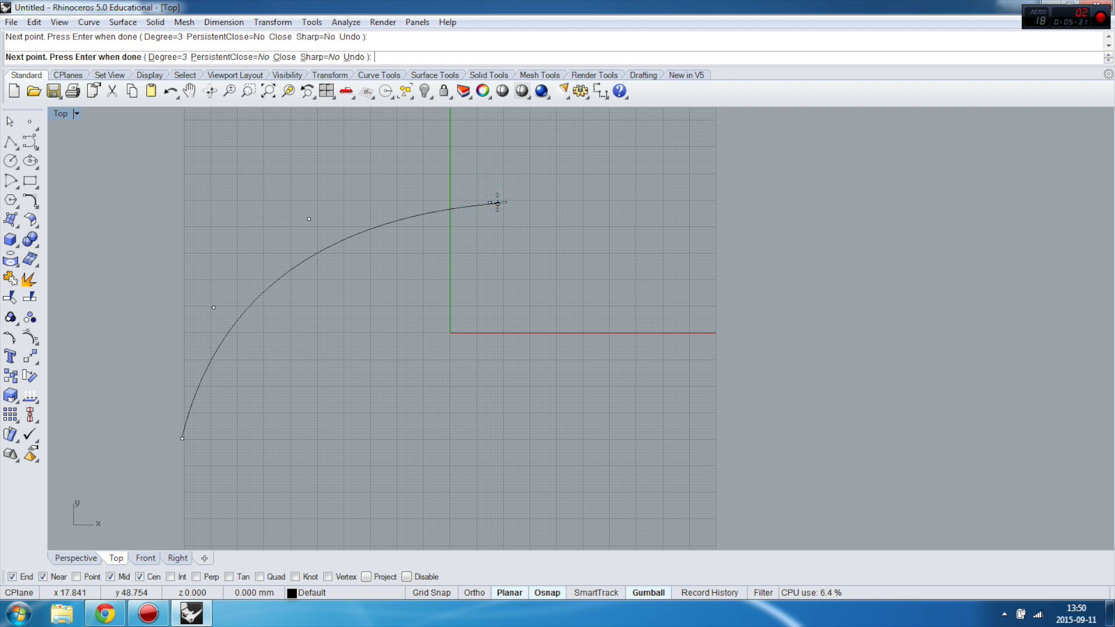
key(Return)
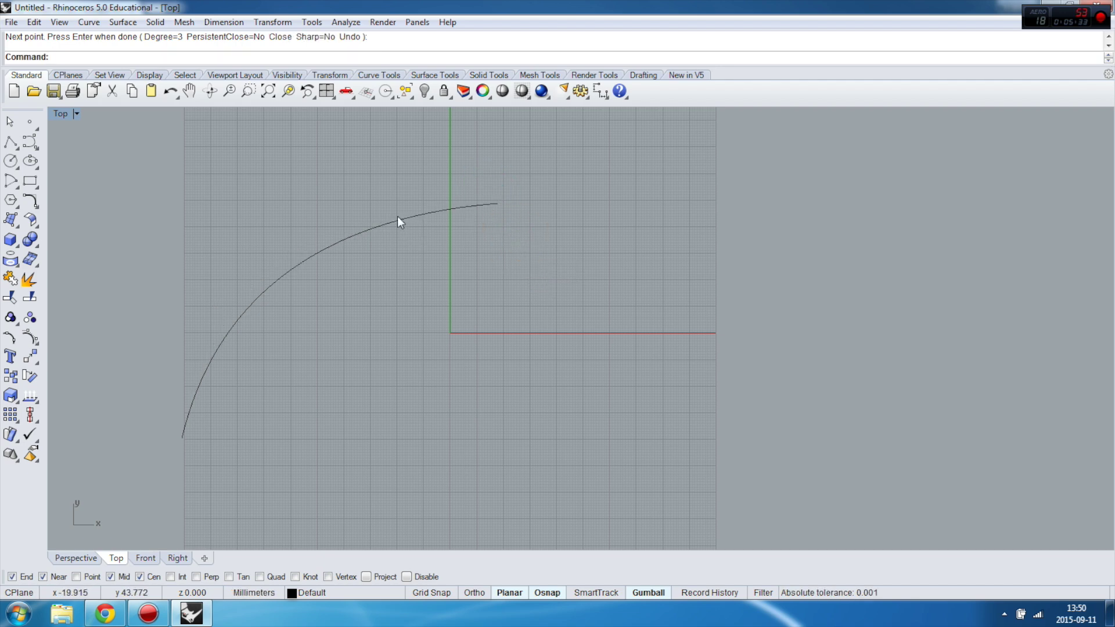
Turn on the control points of the arched curve.
click(397, 216)
key(F10)
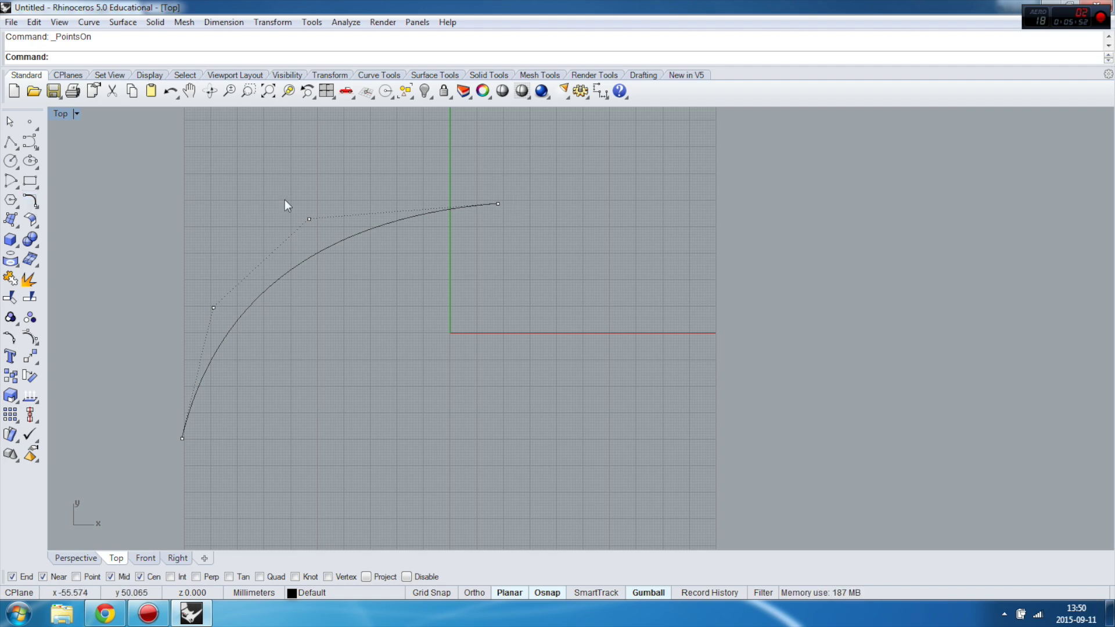
click(13, 164)
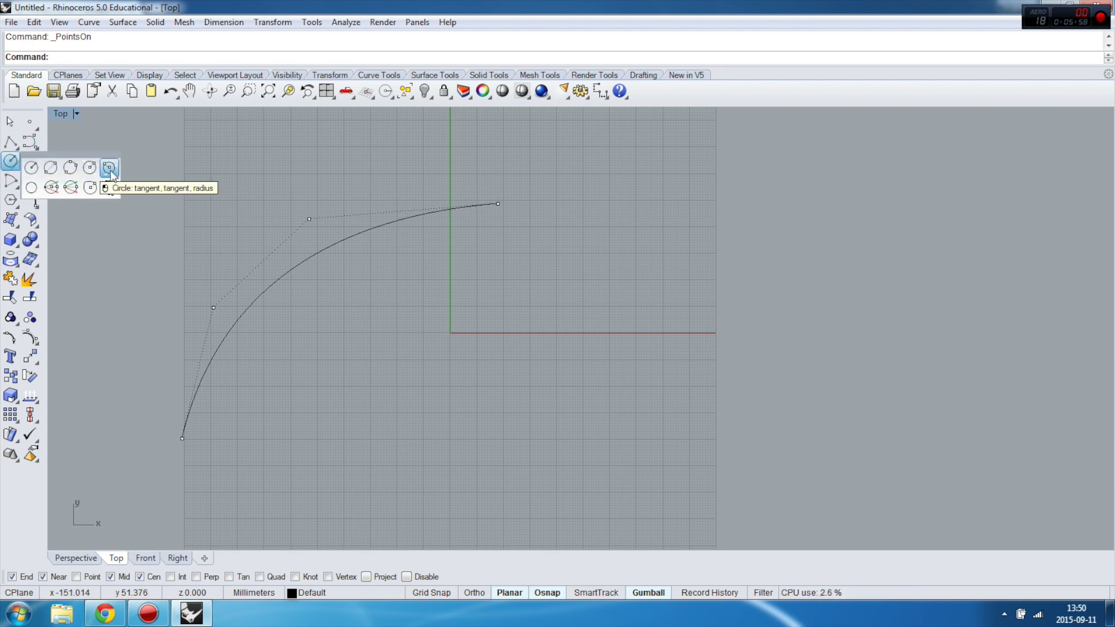
Draw a second open degree-3 control-point curve right of the arched one, bulging right beyond the grid and ending below it.
scroll(166, 217, down, 4)
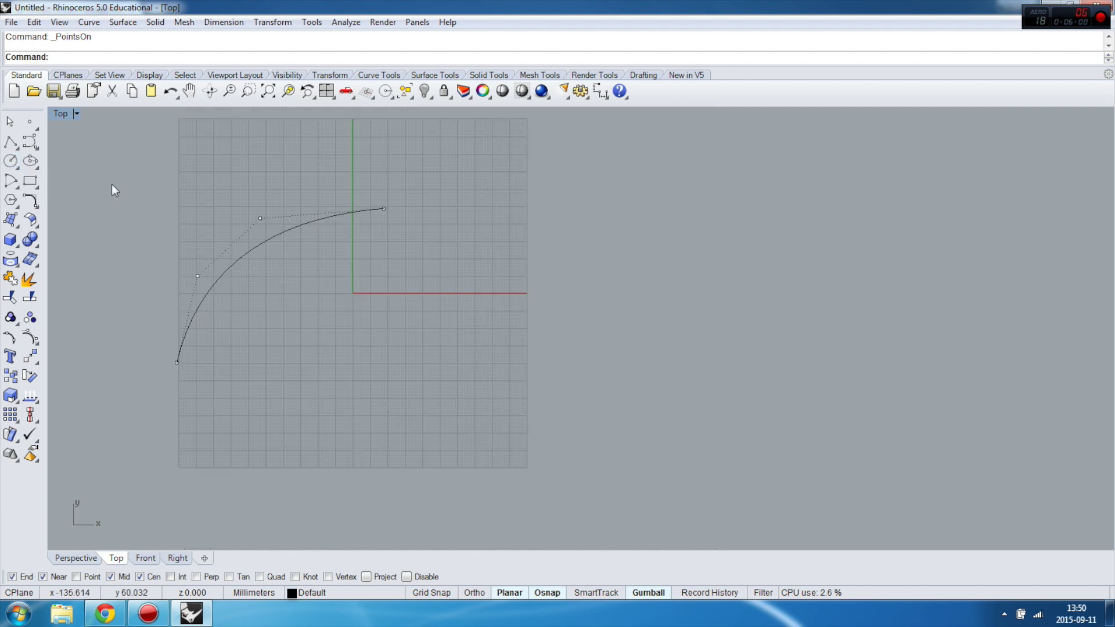
click(29, 143)
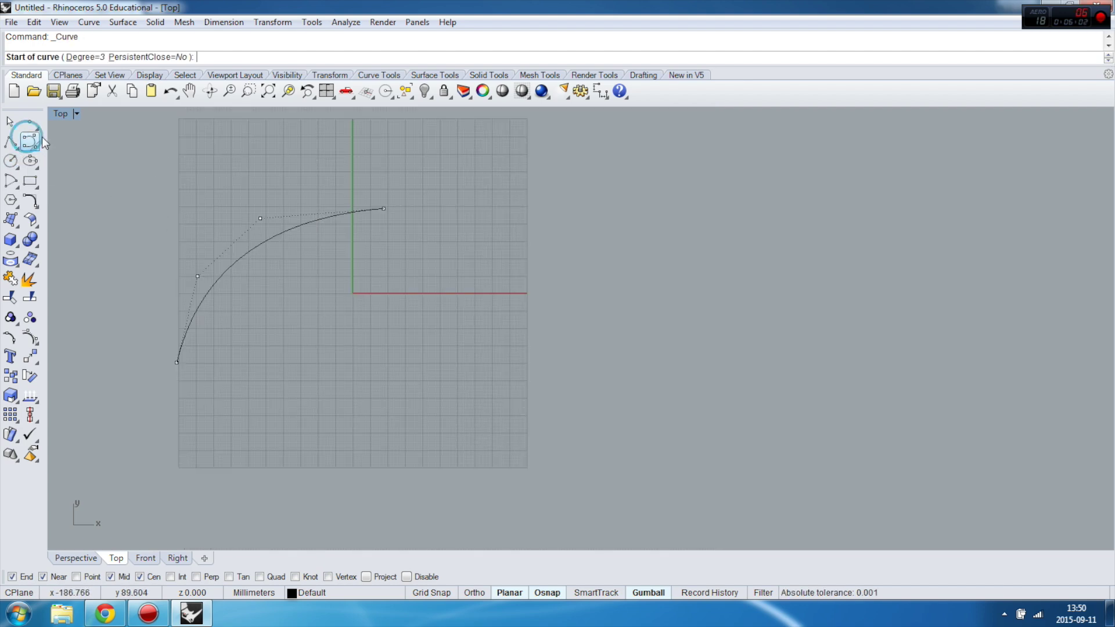
click(485, 208)
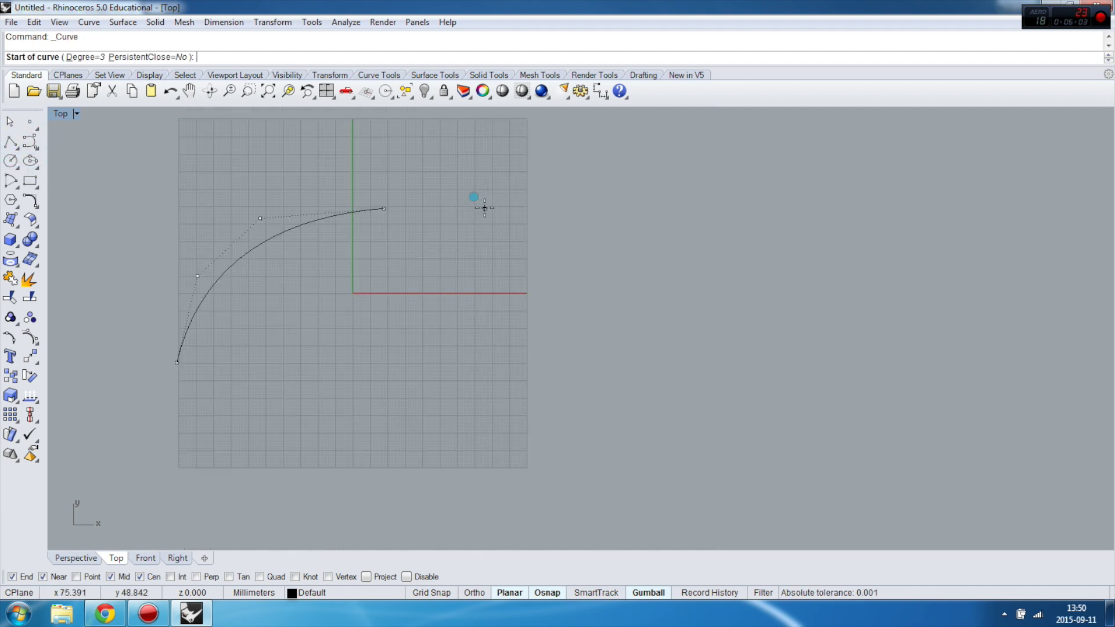
click(684, 326)
click(468, 491)
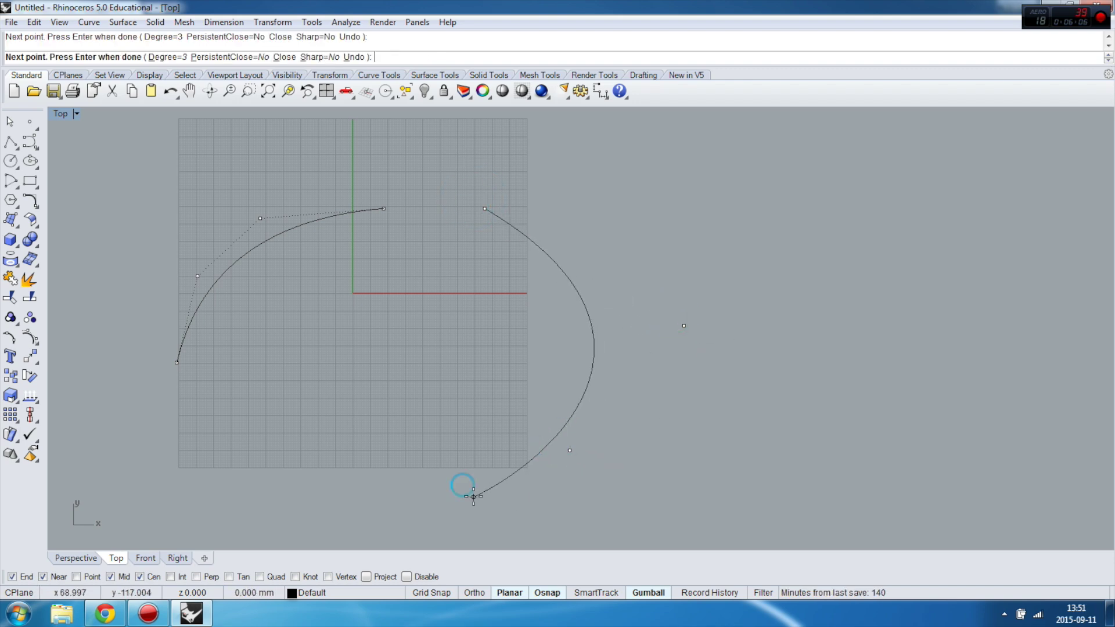
key(Return)
Try to draw a tangent, tangent, radius circle near the facing ends of the two curves, setting the radius by two picked points.
scroll(472, 187, up, 3)
scroll(450, 252, down, 4)
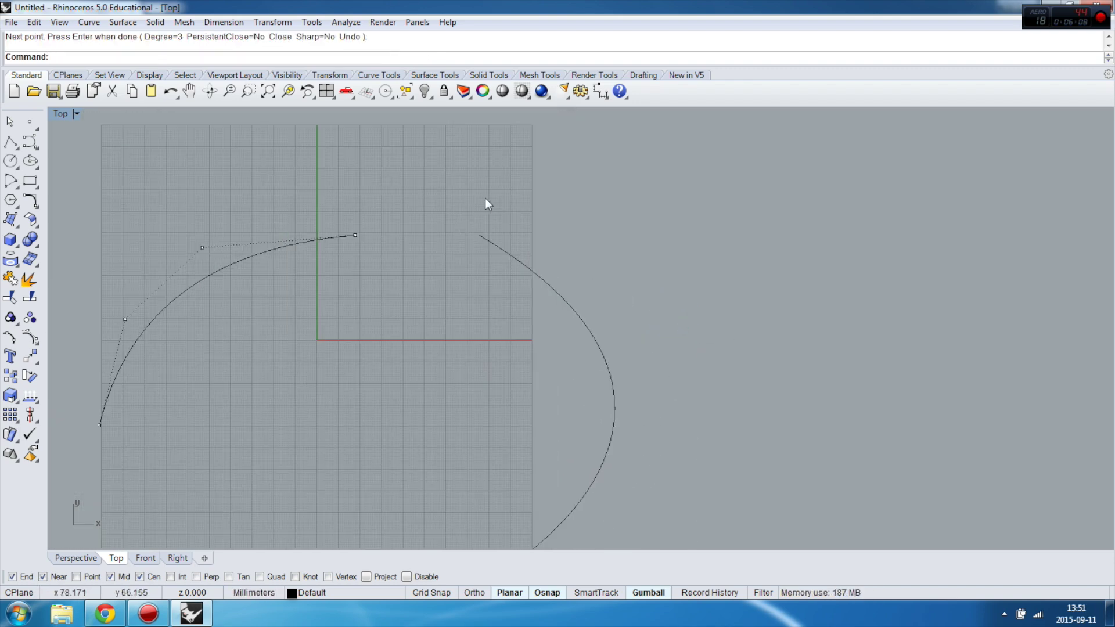
click(18, 163)
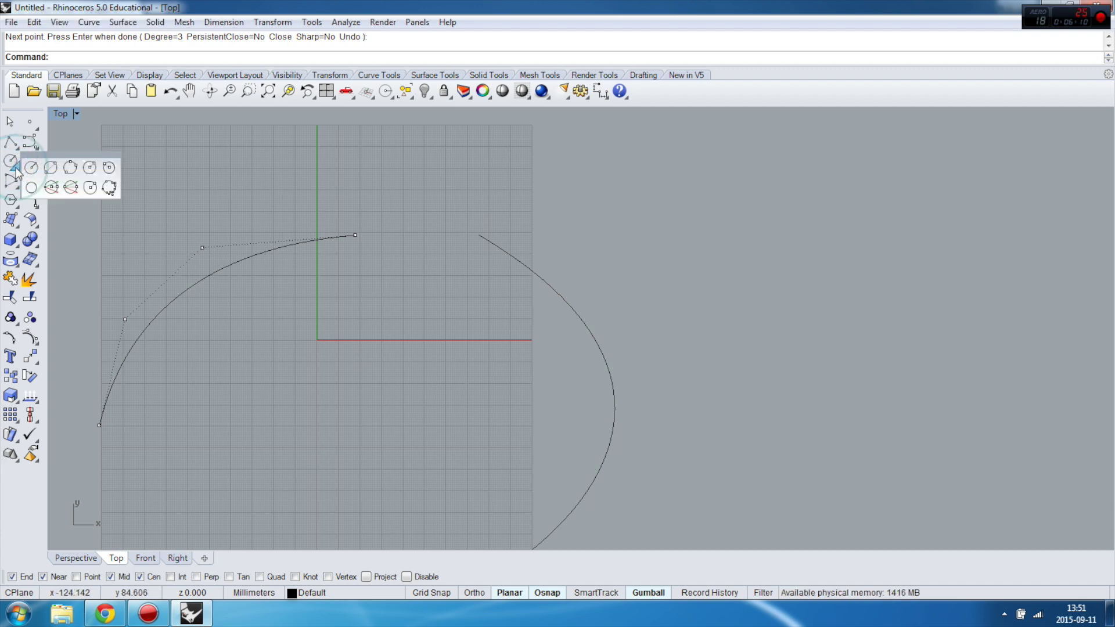
click(107, 170)
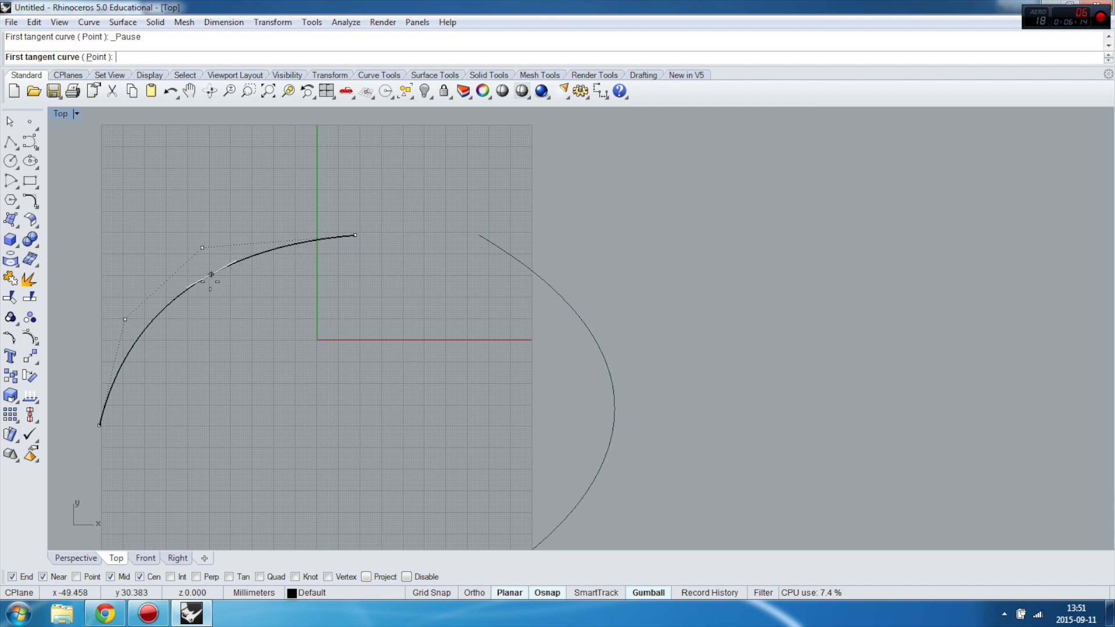
click(320, 239)
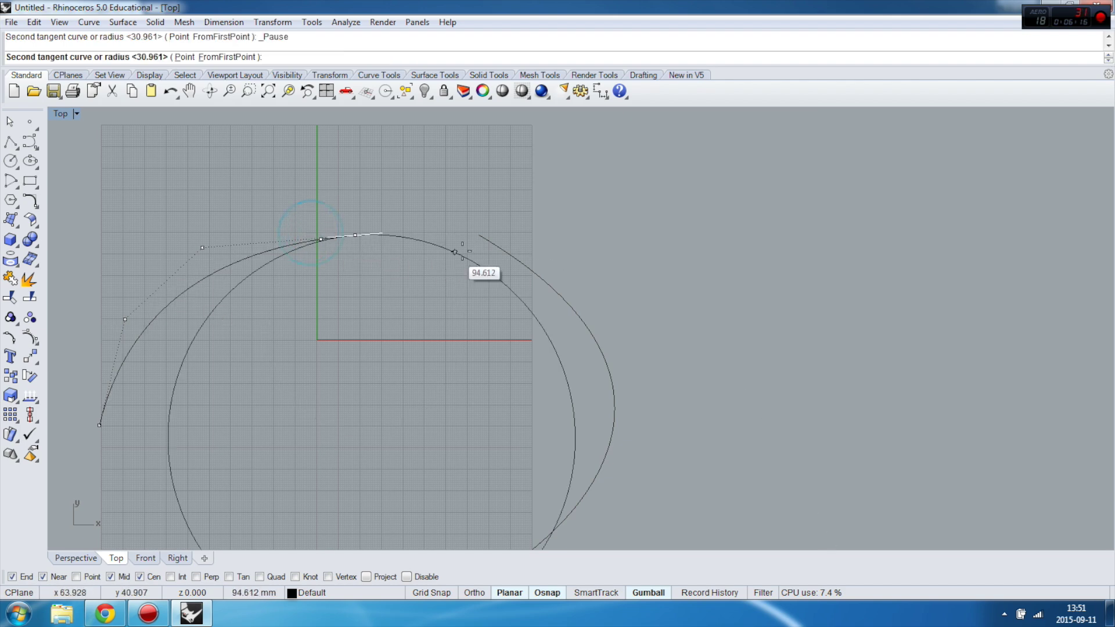
click(479, 237)
click(428, 169)
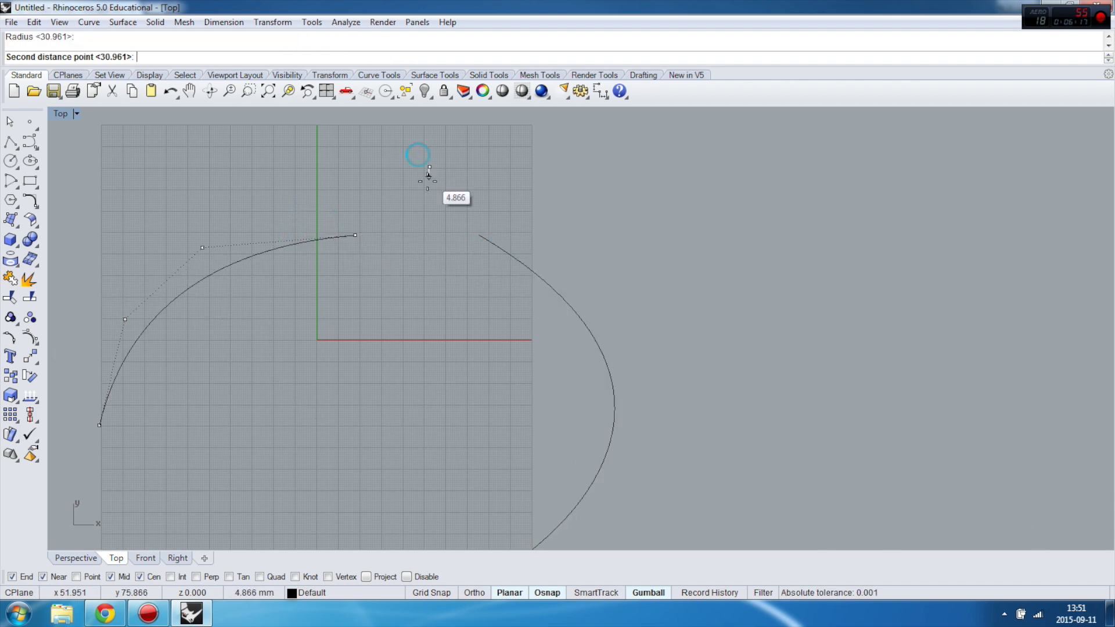
click(396, 316)
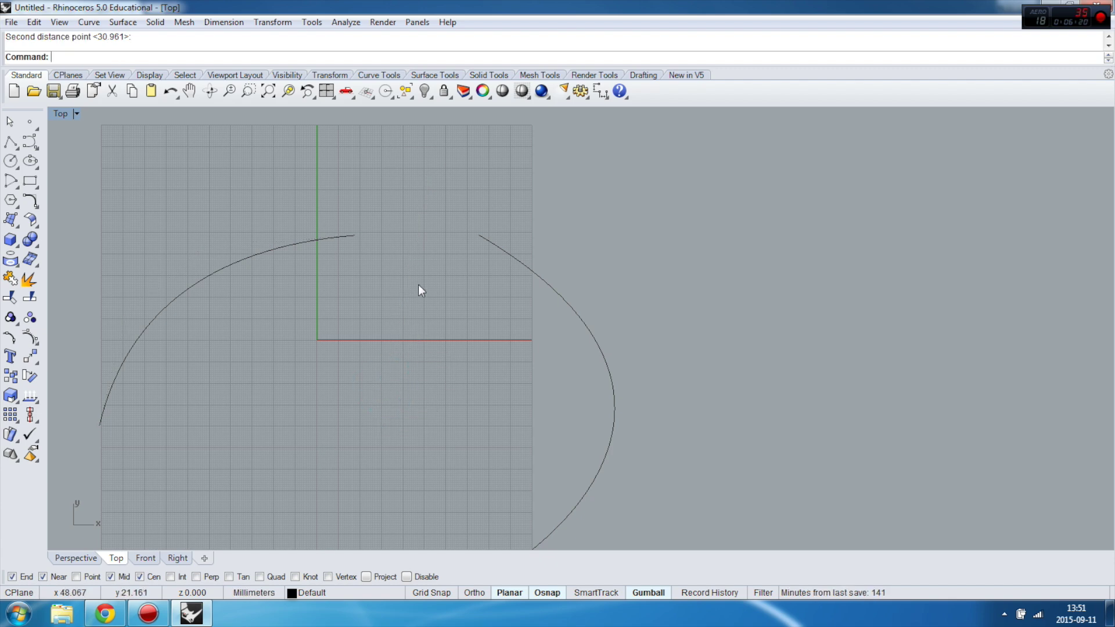
Rotate the right-hand curve slightly counterclockwise and move it right, past the grid's edge, then slightly down.
scroll(407, 226, down, 3)
scroll(408, 227, up, 3)
click(525, 267)
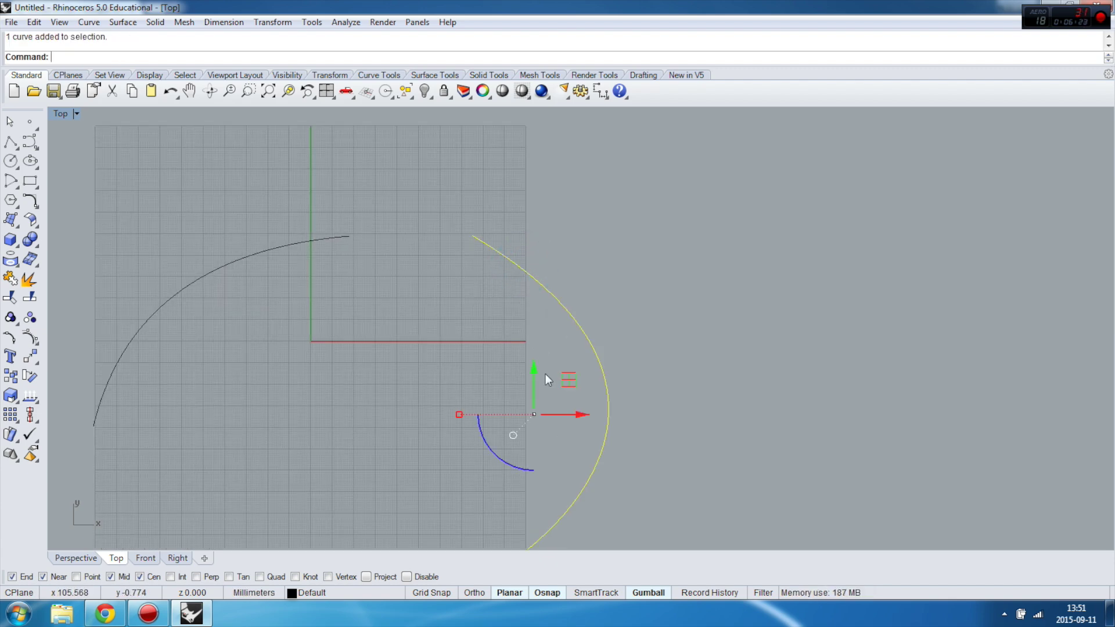
mouse_move(510, 465)
mouse_down()
mouse_move(531, 473)
mouse_move(525, 459)
mouse_up()
drag(562, 411, 663, 395)
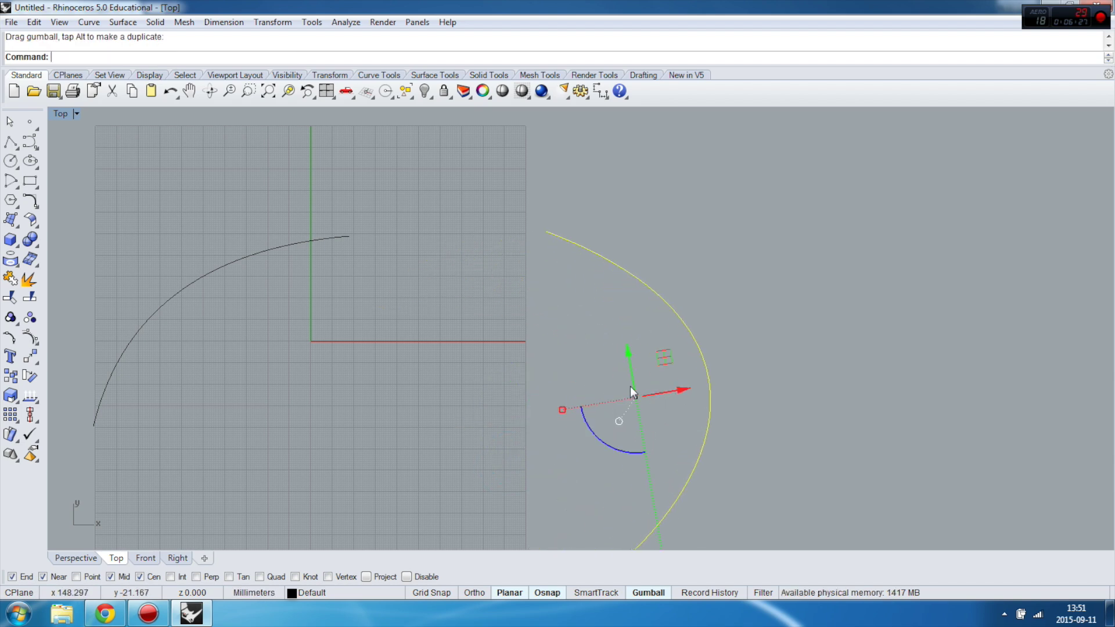
drag(633, 360, 634, 383)
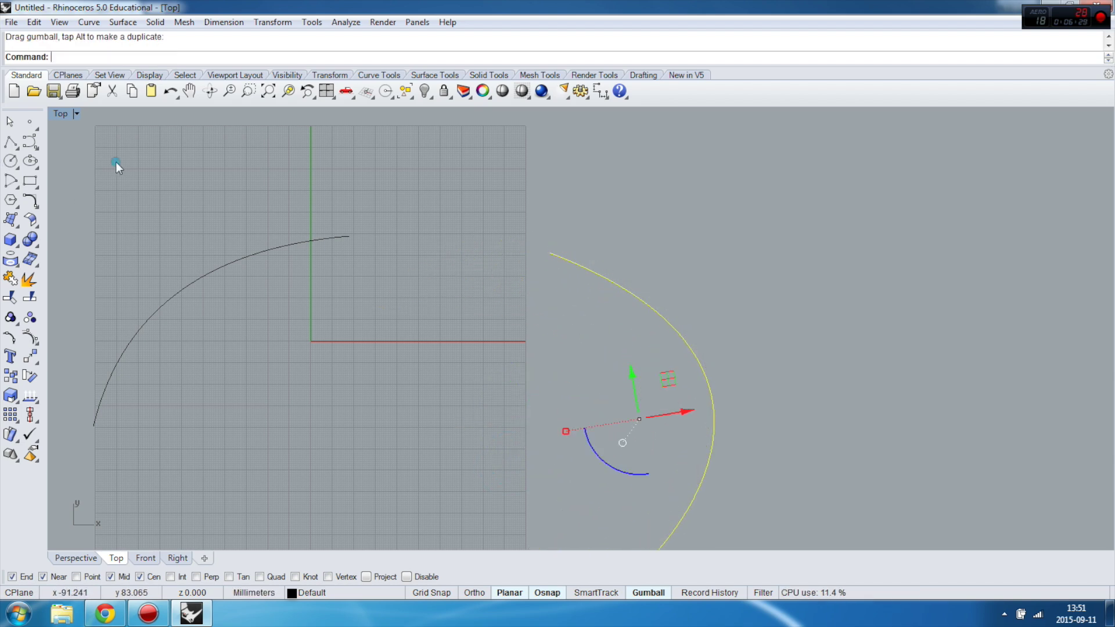
Draw a tangent, tangent, radius circle near the facing upper ends of the two curves, picking two points for a radius of about 172 mm.
key(Escape)
click(14, 166)
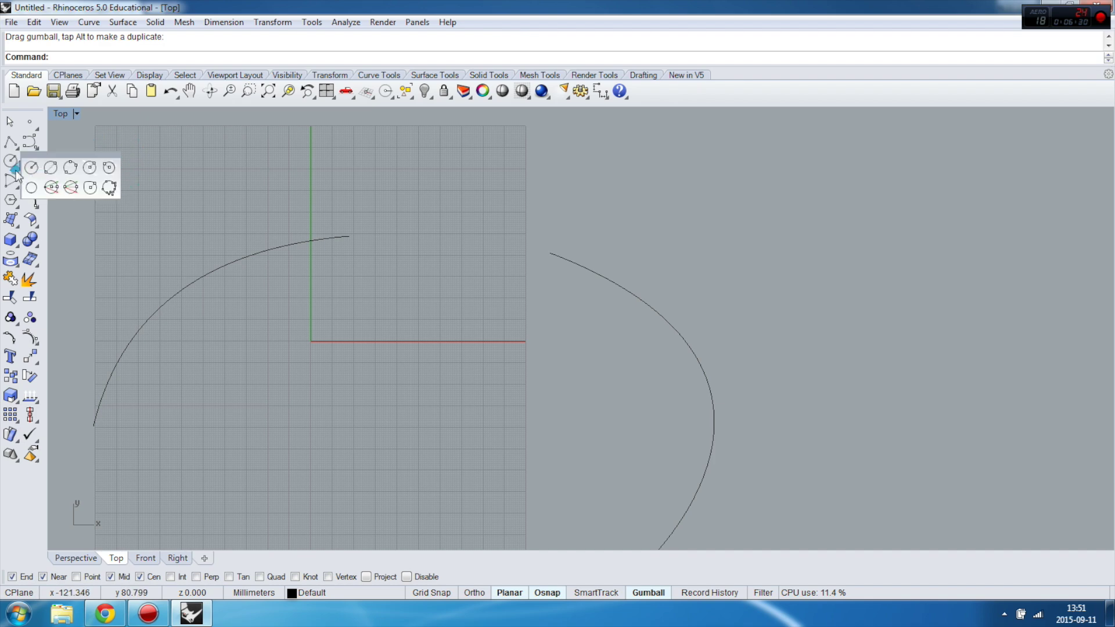
click(106, 167)
click(312, 234)
click(549, 252)
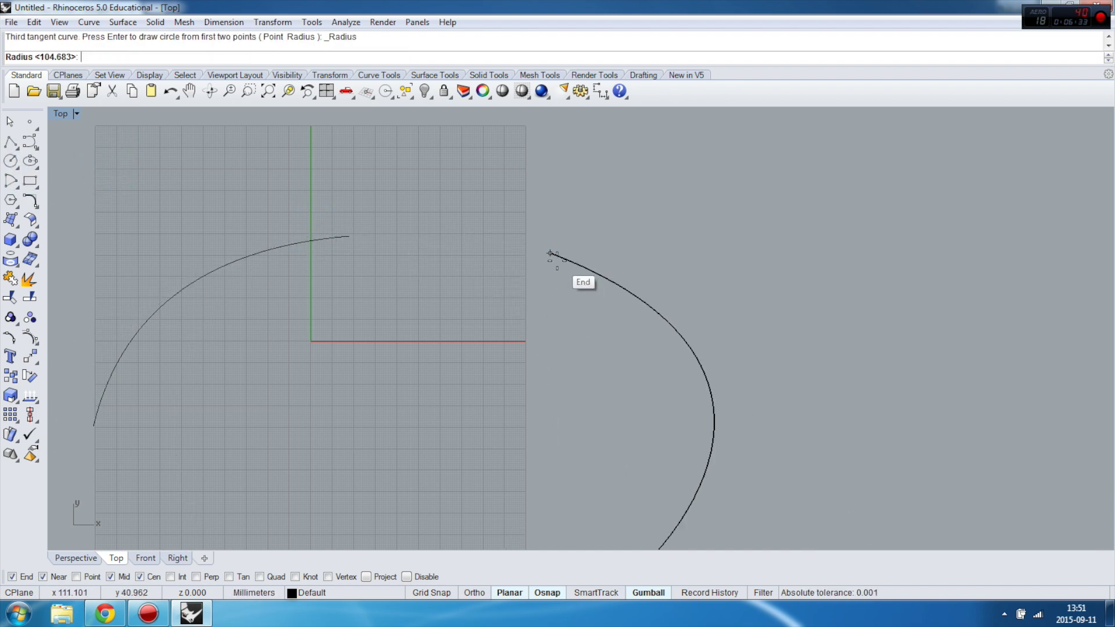
scroll(452, 291, down, 3)
click(451, 187)
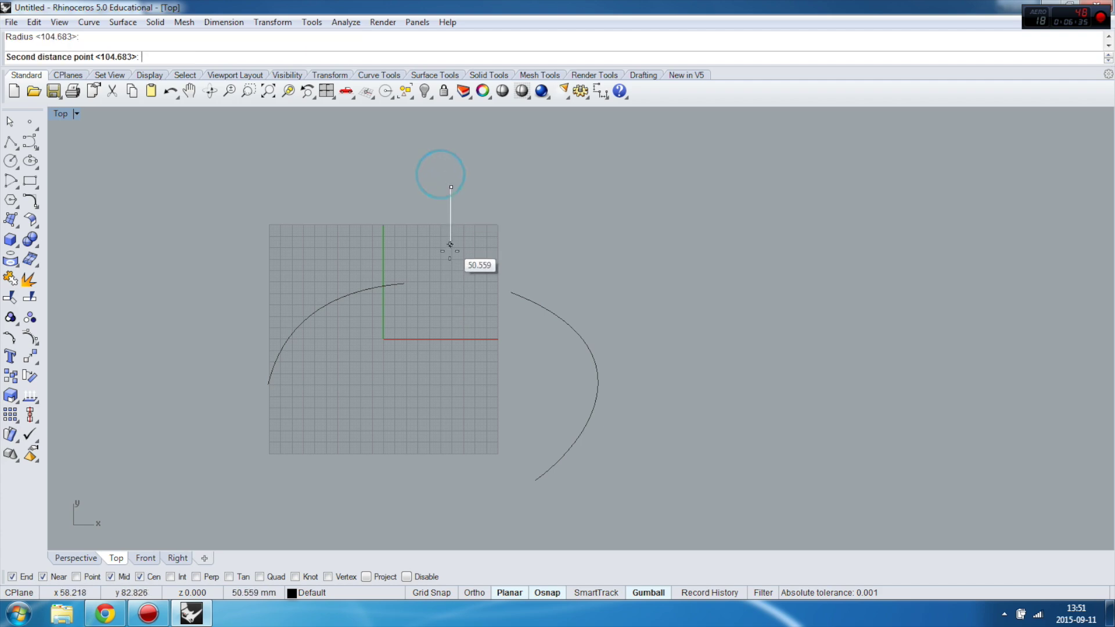
click(420, 386)
scroll(315, 317, up, 1)
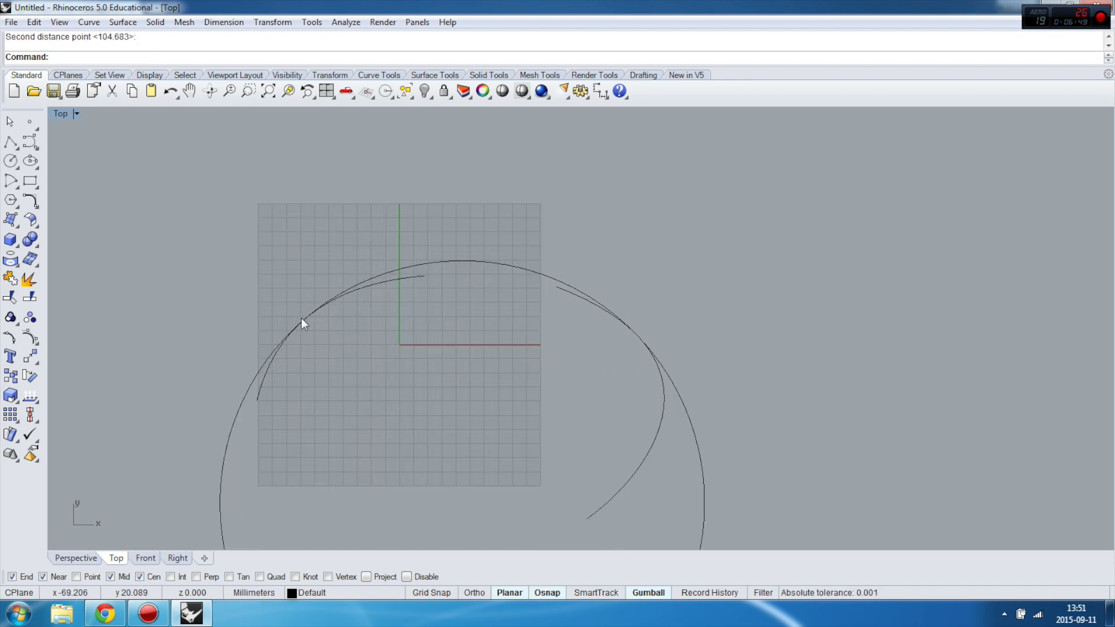
Trim away the circle's upper arc and both curves' lower ends beyond the tangent points, using all three objects as cutters.
click(265, 369)
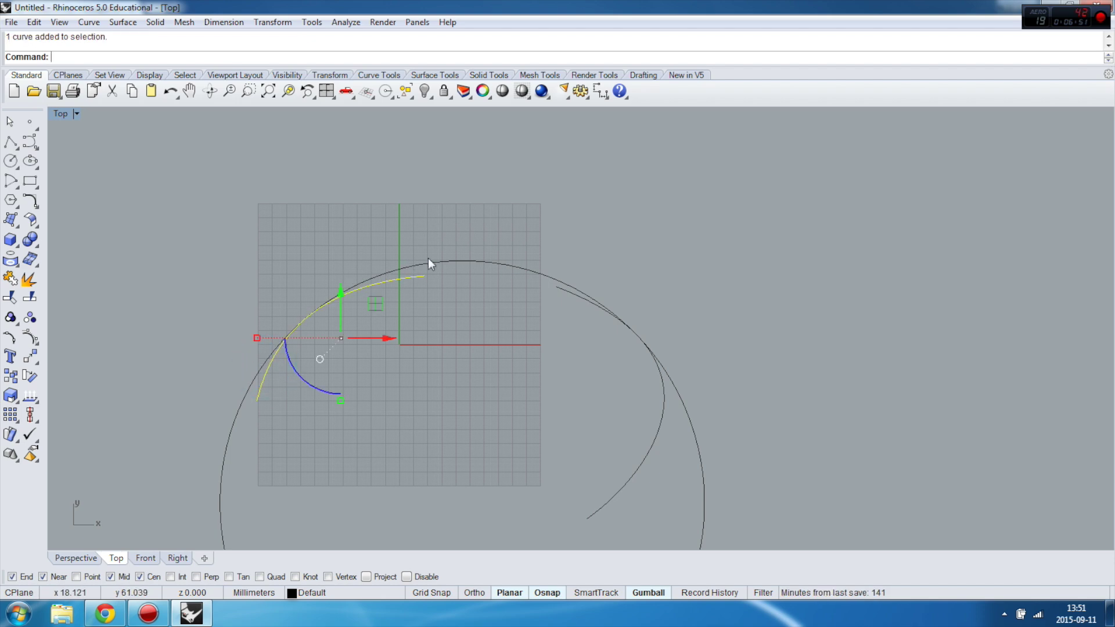
shift+click(583, 299)
shift+click(577, 291)
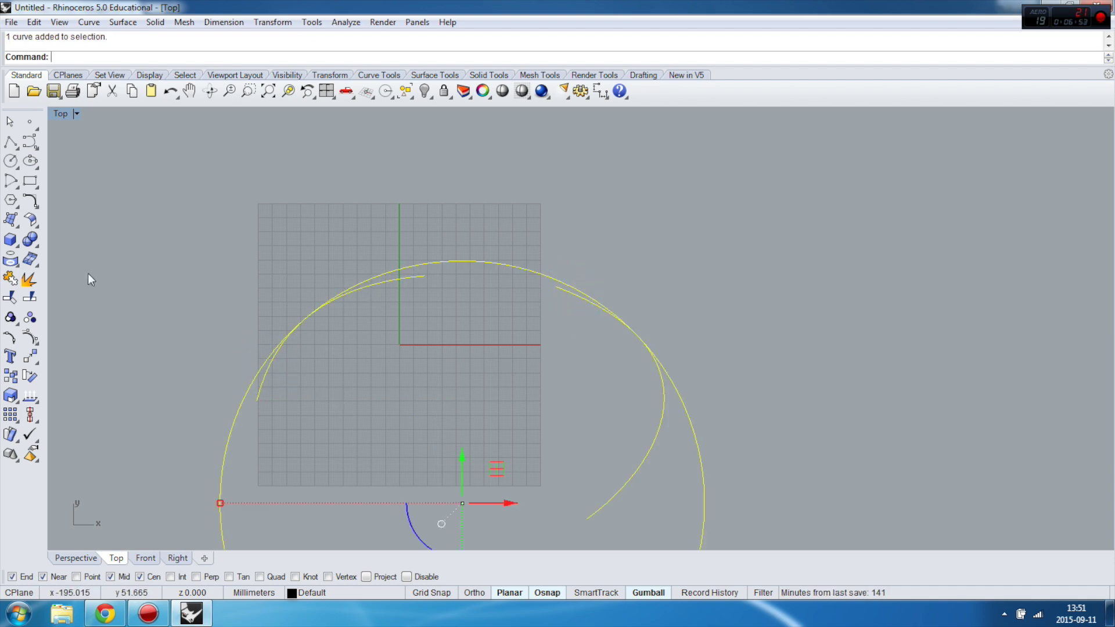
click(11, 297)
click(460, 262)
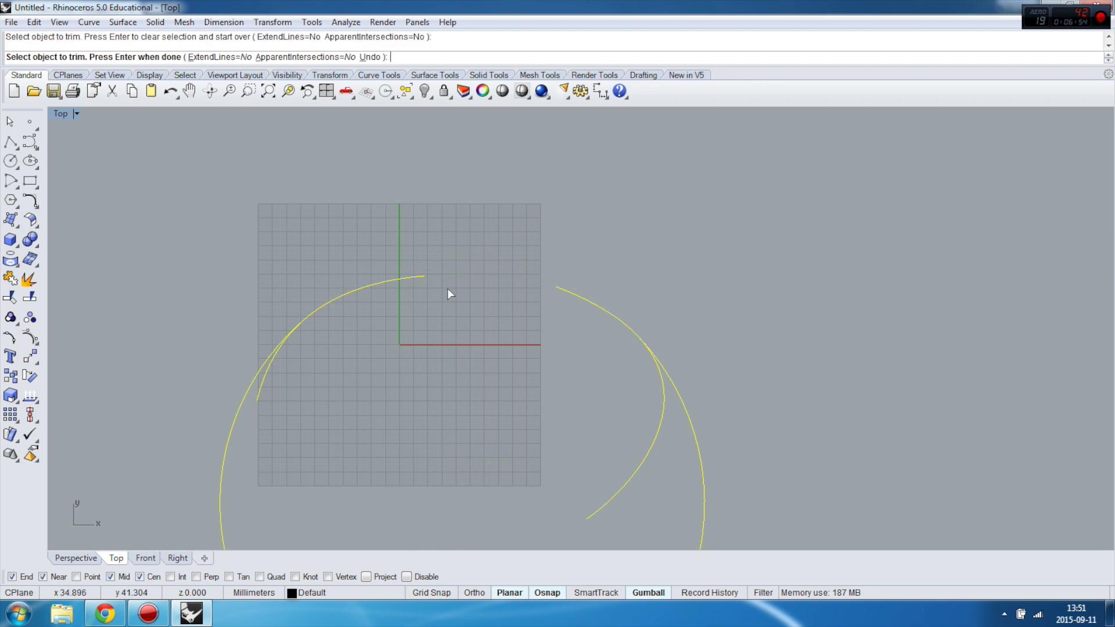
click(265, 387)
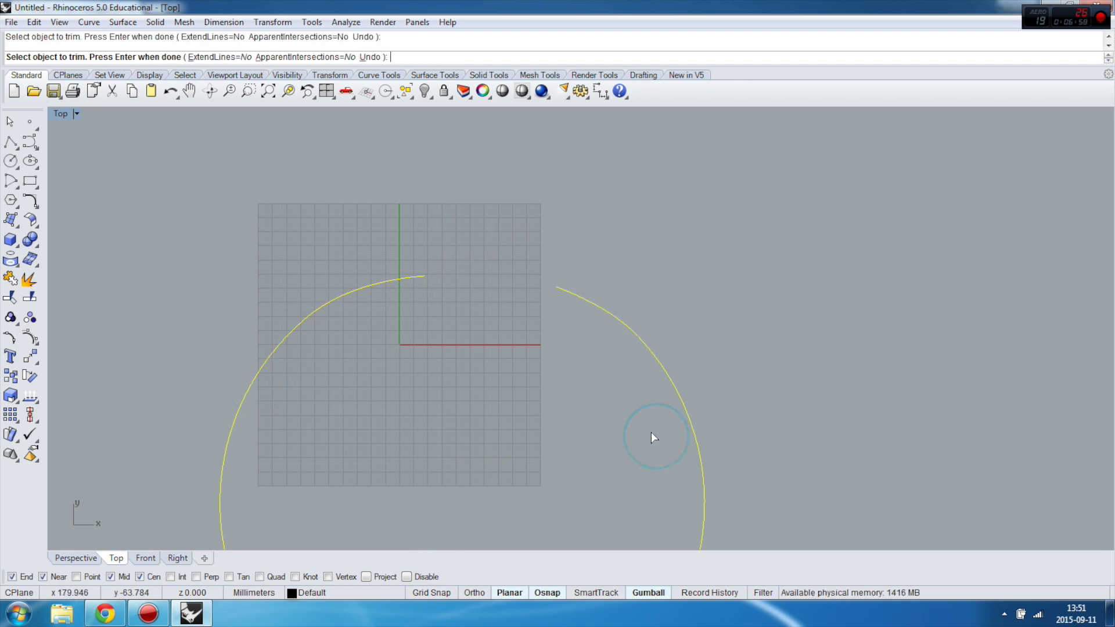
right_click(224, 207)
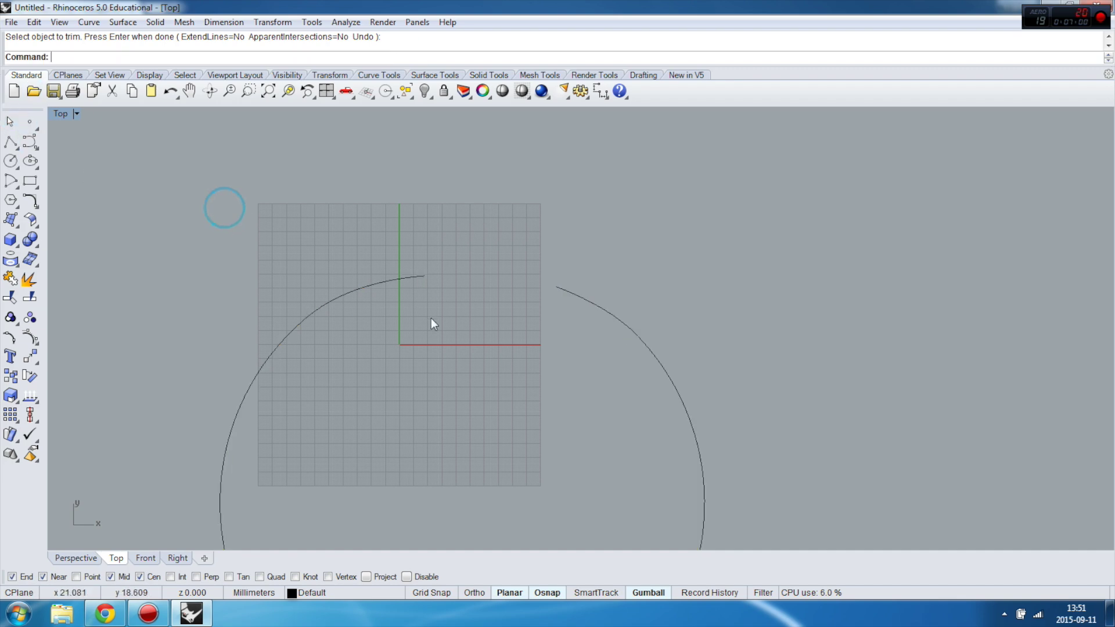
Select the two remaining curve pieces, then the circle arc, to examine how they meet at the tangent points.
click(396, 280)
shift+click(565, 288)
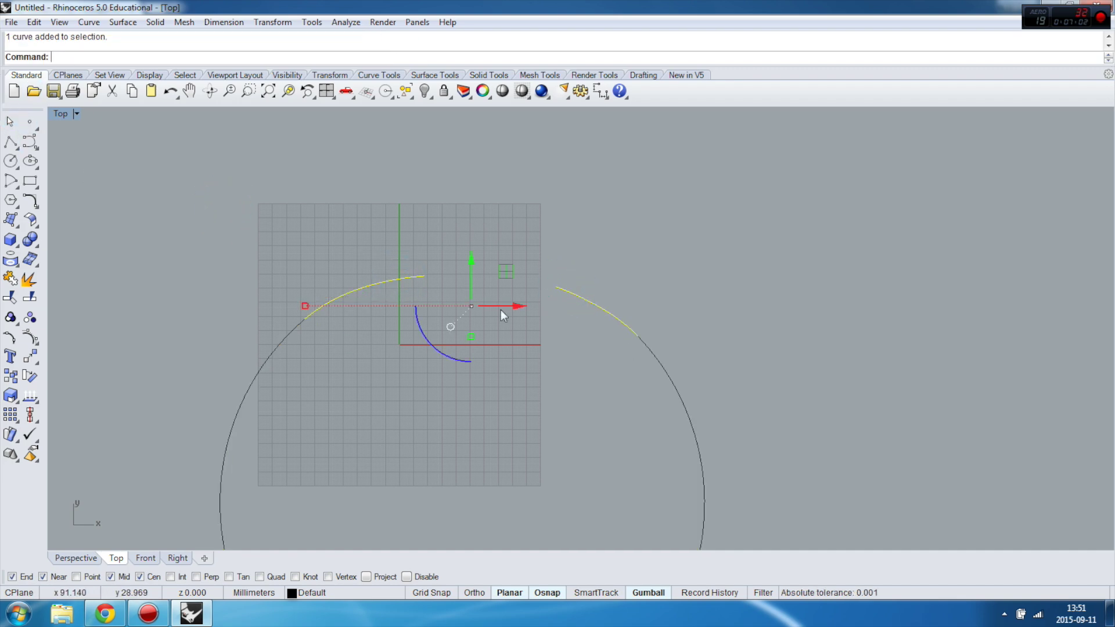
click(260, 367)
scroll(322, 242, down, 5)
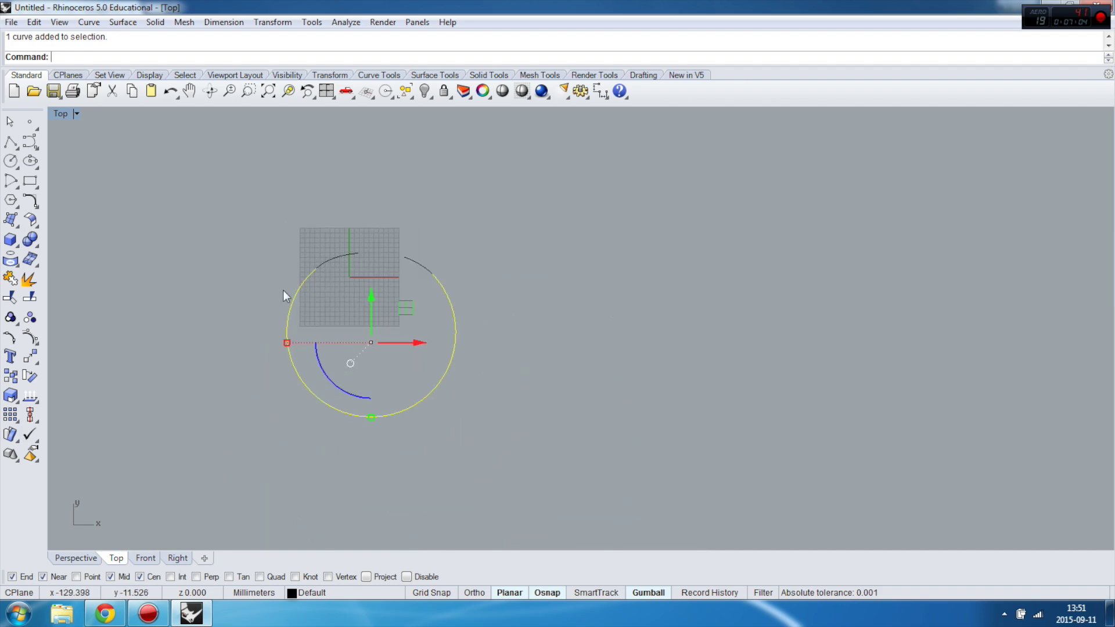
scroll(312, 296, up, 5)
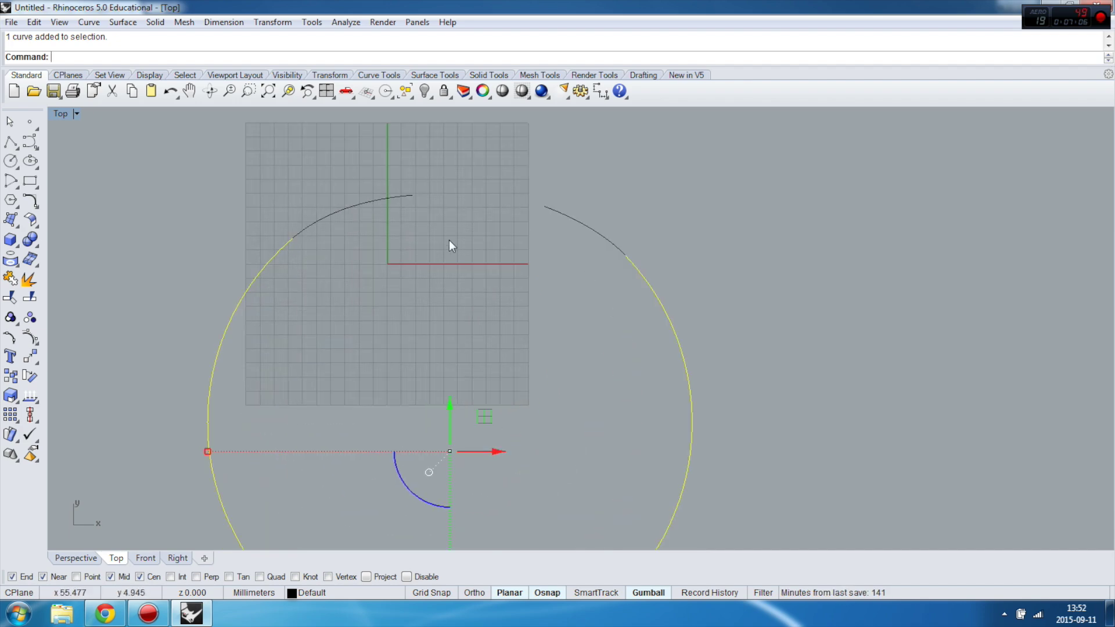
scroll(508, 323, down, 3)
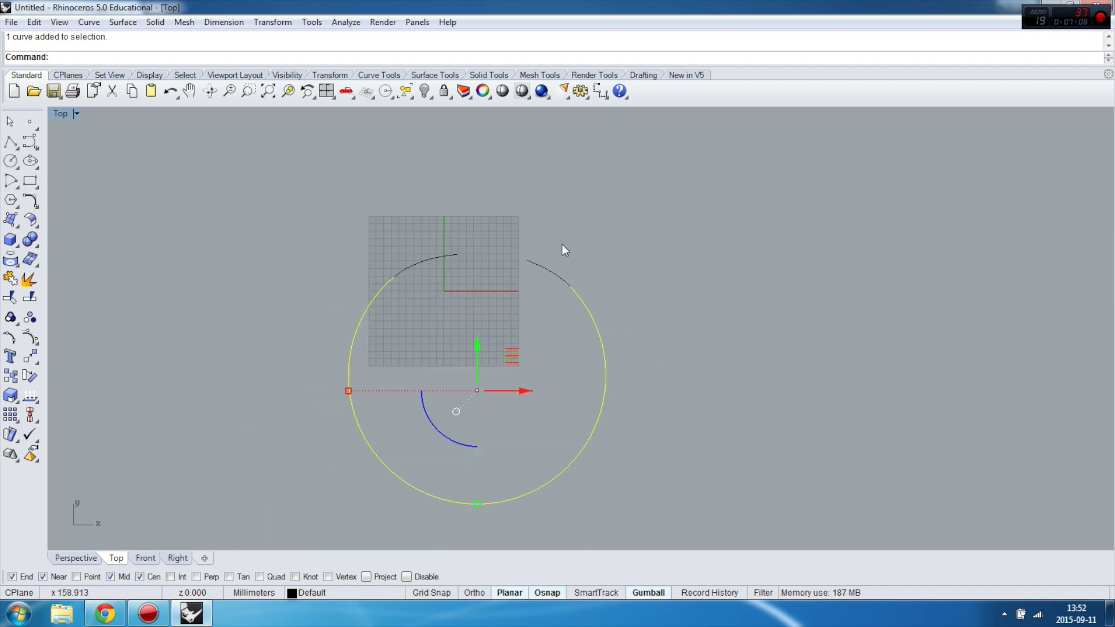
Delete both trimmed curves and the circle arc, emptying the Top view.
click(347, 195)
drag(251, 182, 693, 522)
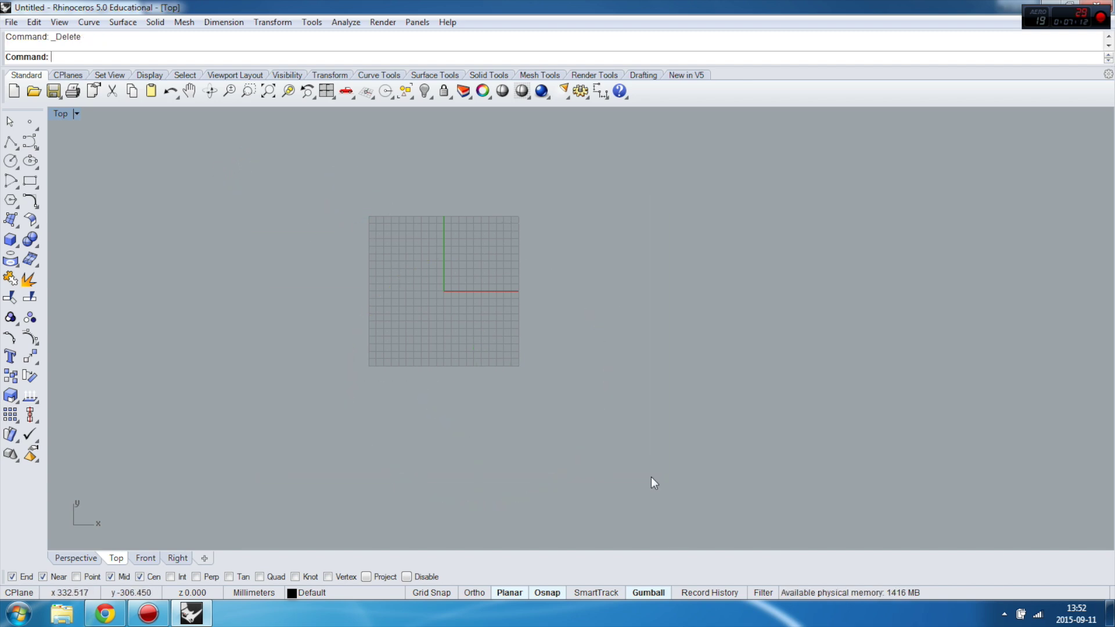
click(16, 172)
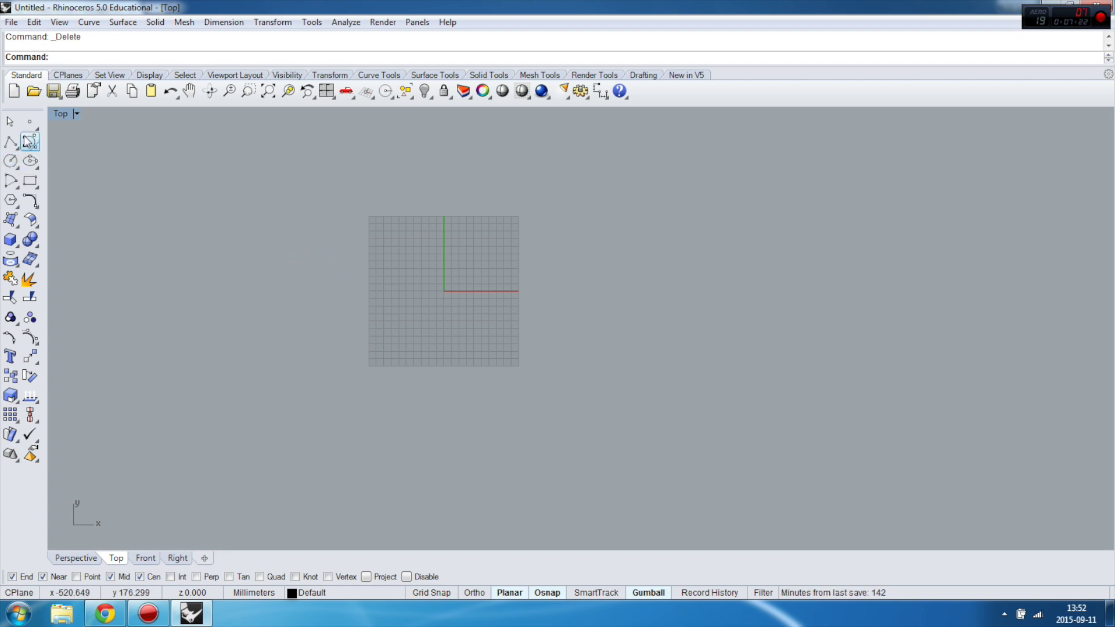
Draw an open degree-3 control-point curve sagging across the upper grid and rising beyond its upper-right corner.
click(28, 141)
click(349, 228)
click(455, 291)
click(604, 147)
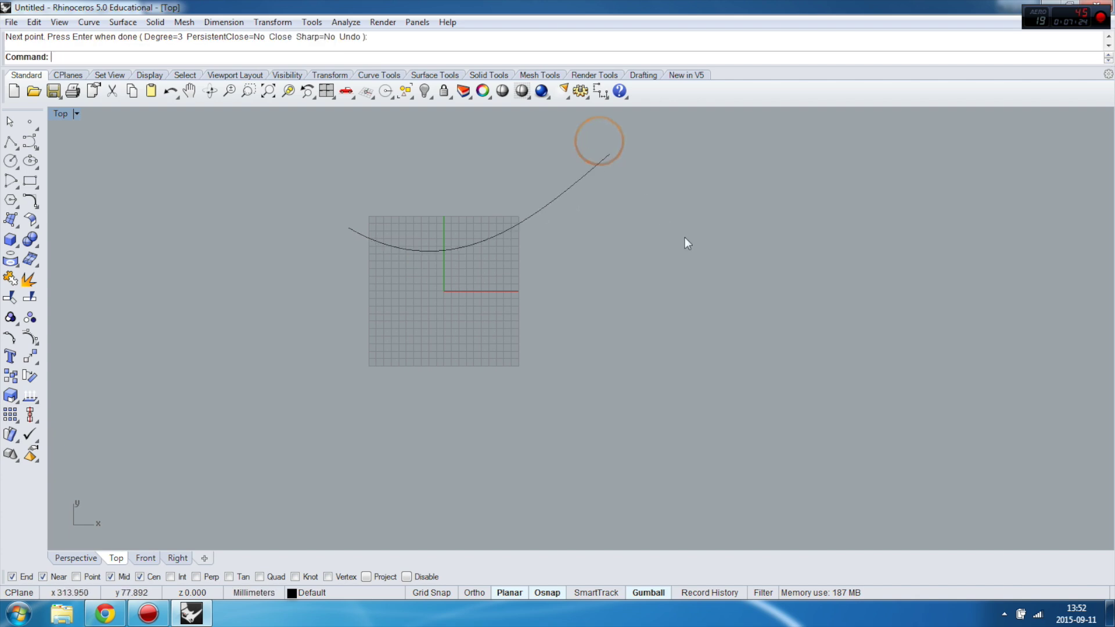
key(Return)
Draw a second open degree-3 curve right of the grid, descending steeply, sweeping right and turning up at its end.
key(Return)
click(683, 224)
click(682, 299)
click(877, 411)
click(936, 344)
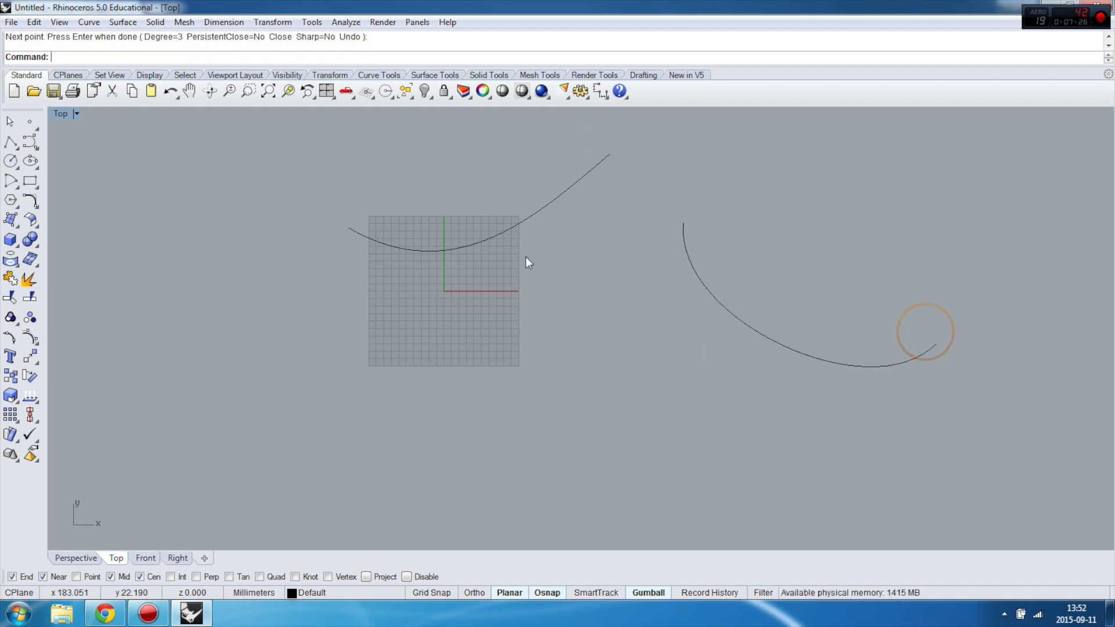
Draw a third open degree-3 curve below the grid, arching up and descending to the lower right through four control points.
scroll(506, 256, down, 3)
key(Return)
click(433, 349)
click(486, 308)
click(528, 344)
click(574, 413)
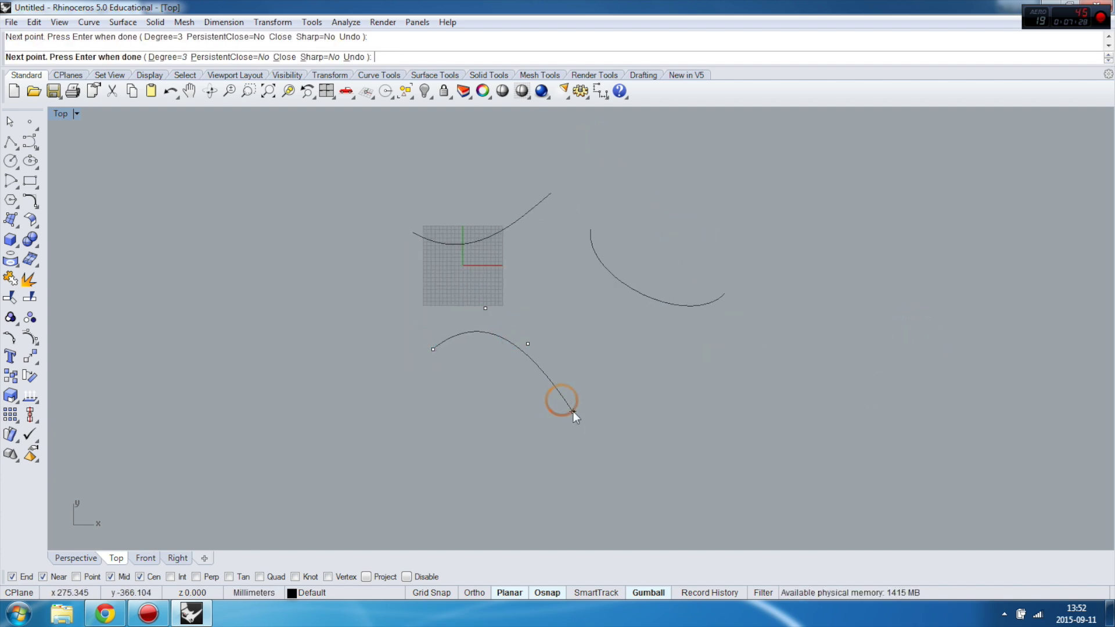
key(Return)
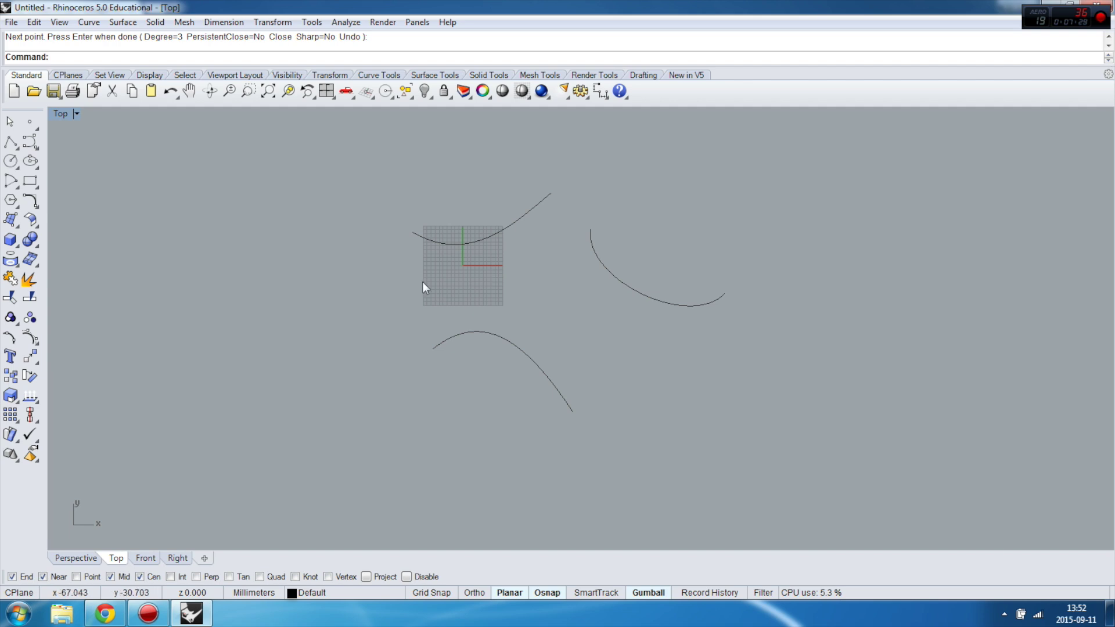
Draw a circle tangent to the upper, right and lower curves.
click(17, 170)
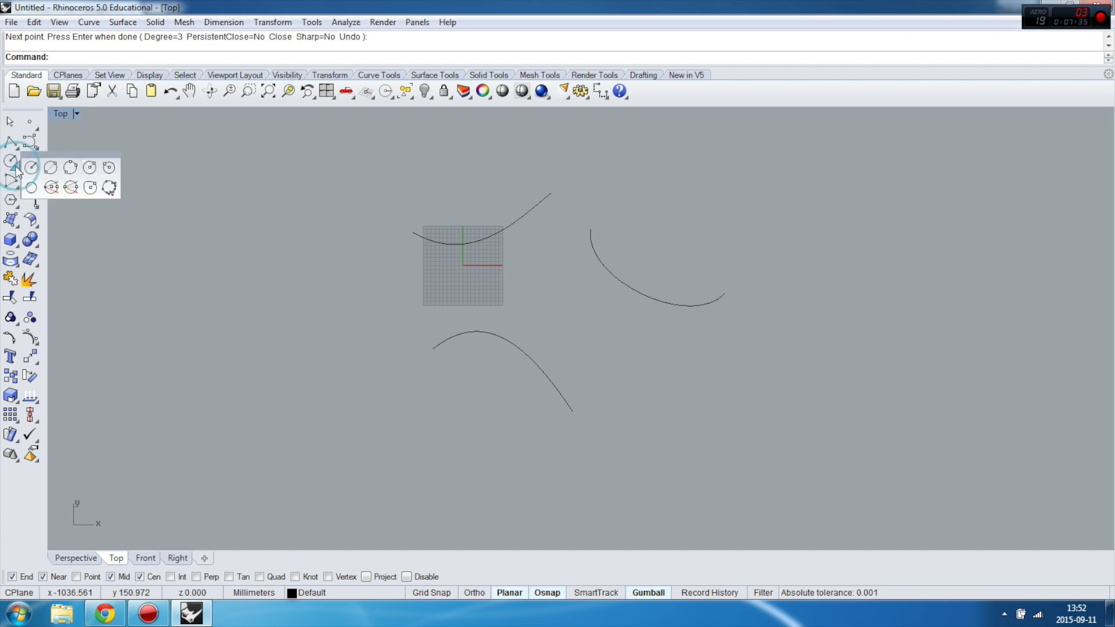
click(28, 180)
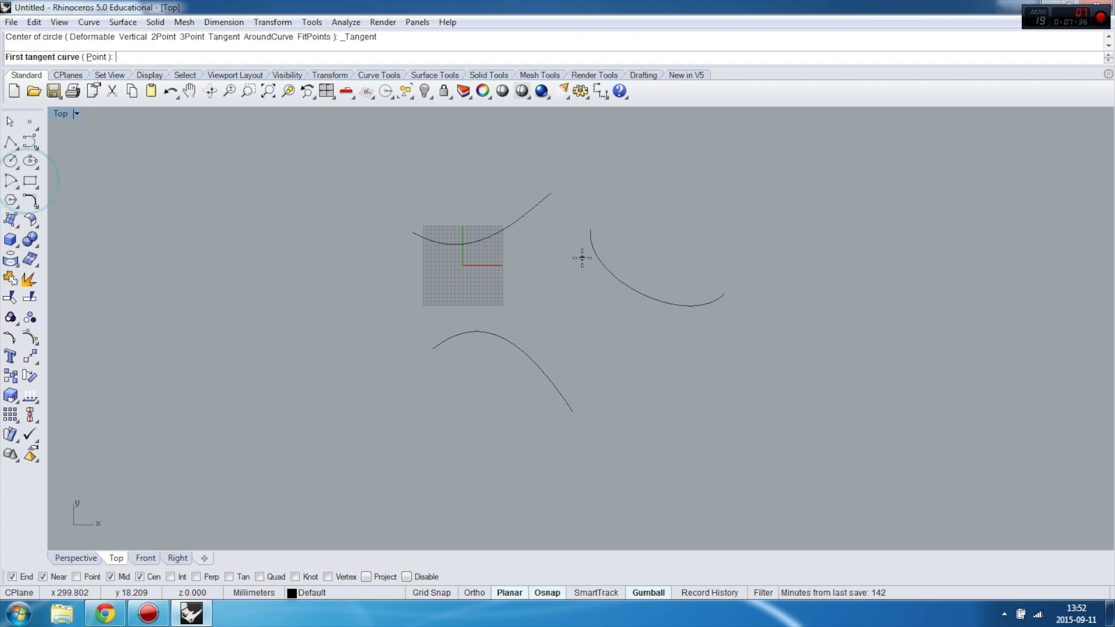
click(474, 239)
click(594, 268)
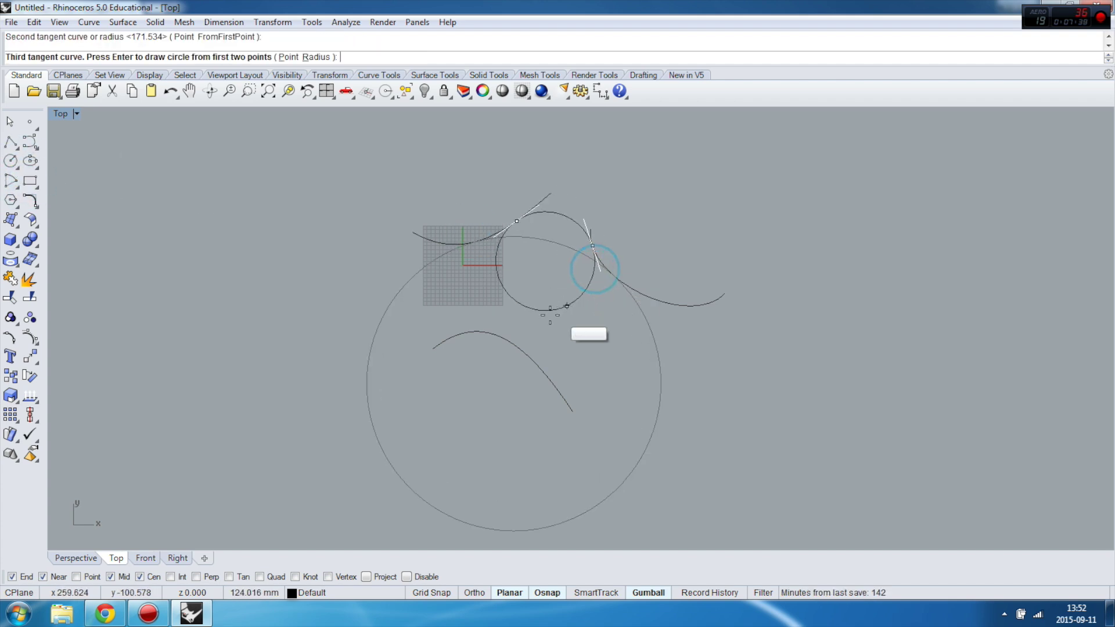
click(511, 342)
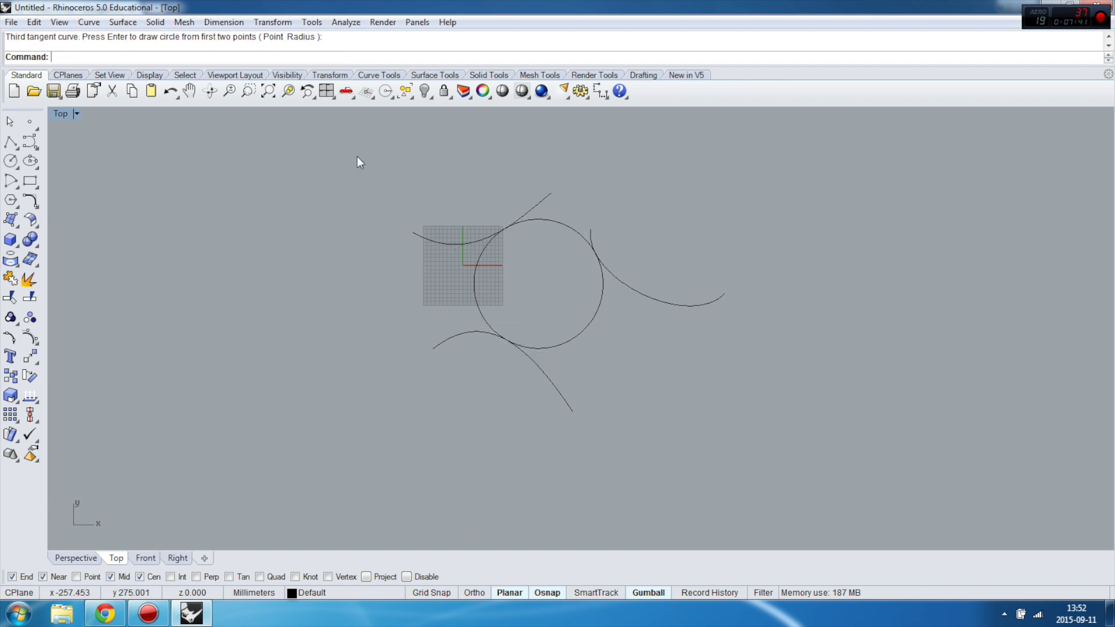
Trim away the circle's lower-right arc, the whole upper curve, and the excess ends of the right and lower curves at the tangent points.
drag(357, 157, 732, 418)
click(9, 296)
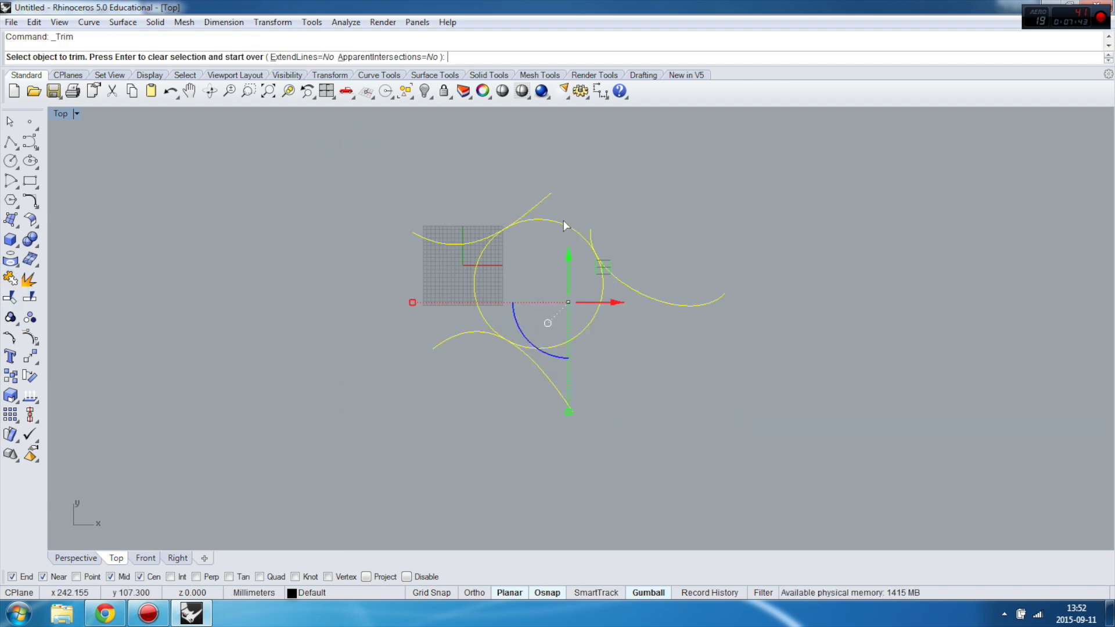
click(537, 206)
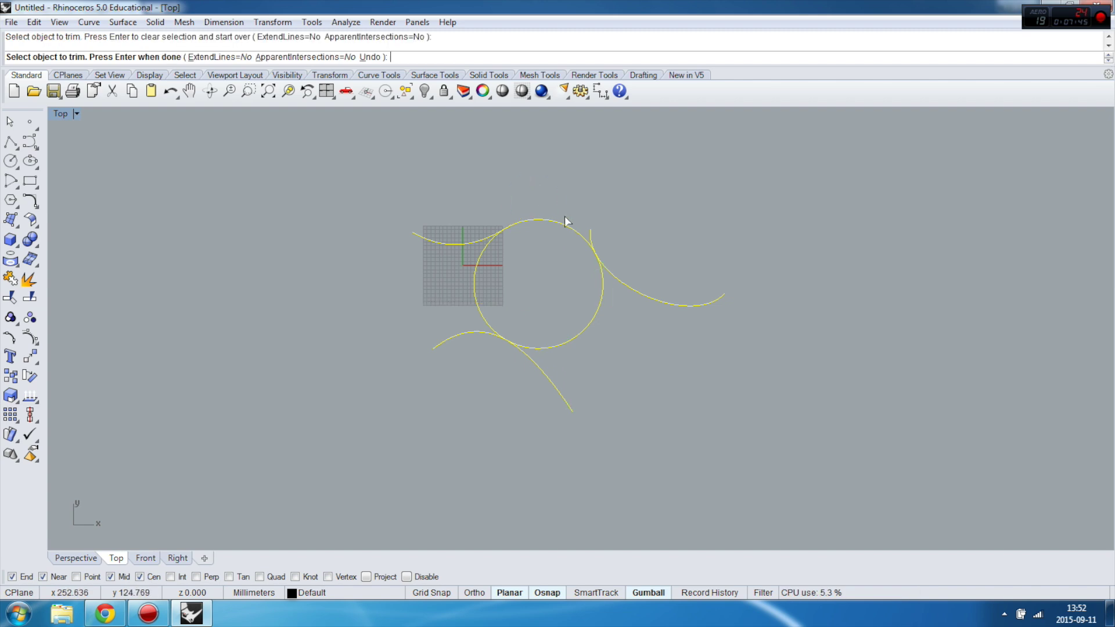
click(601, 282)
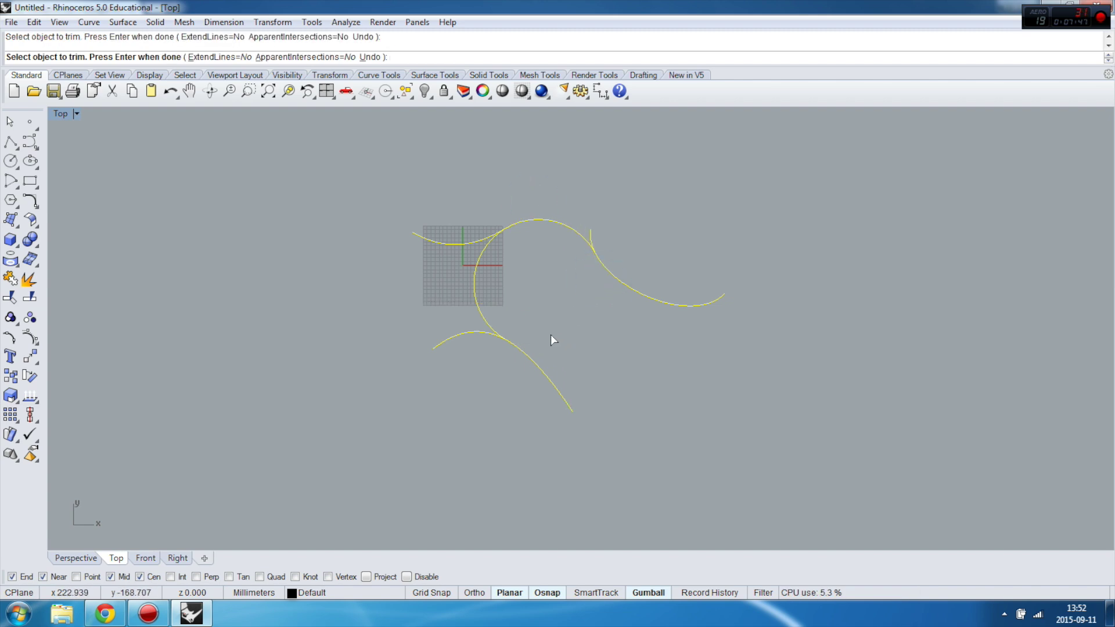
click(591, 230)
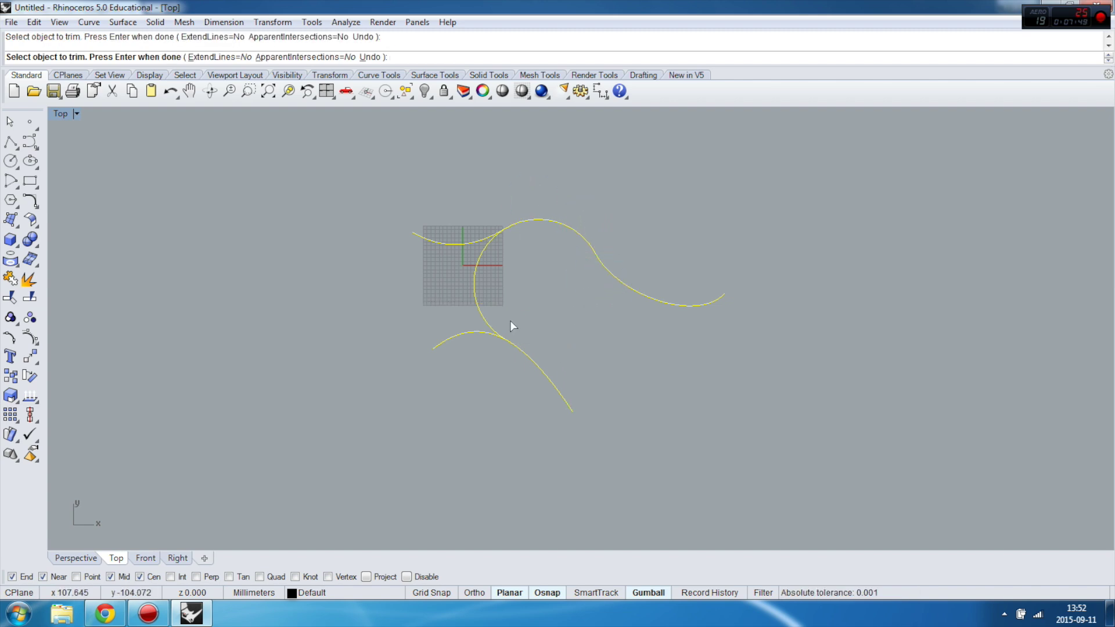
click(478, 238)
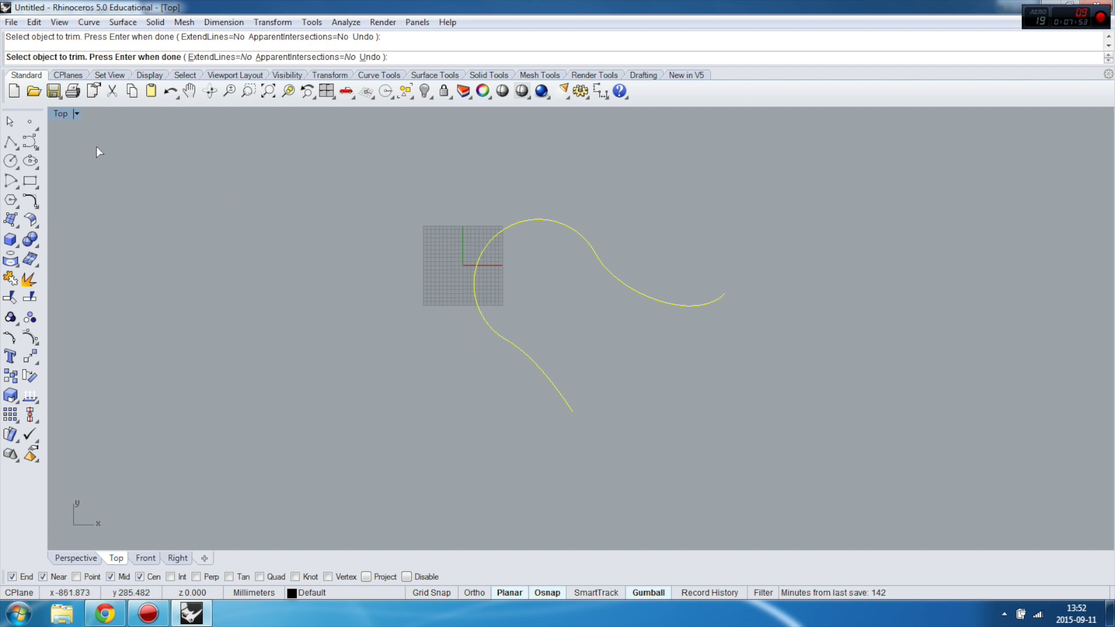
right_click(207, 190)
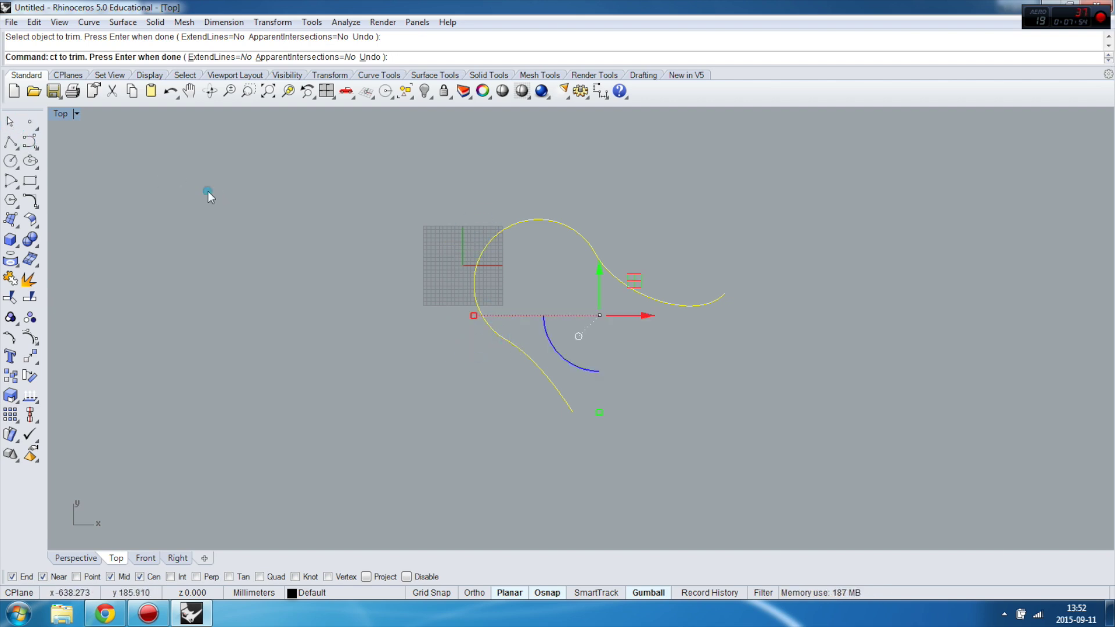
Bring up the set of circle drawing tools.
click(15, 166)
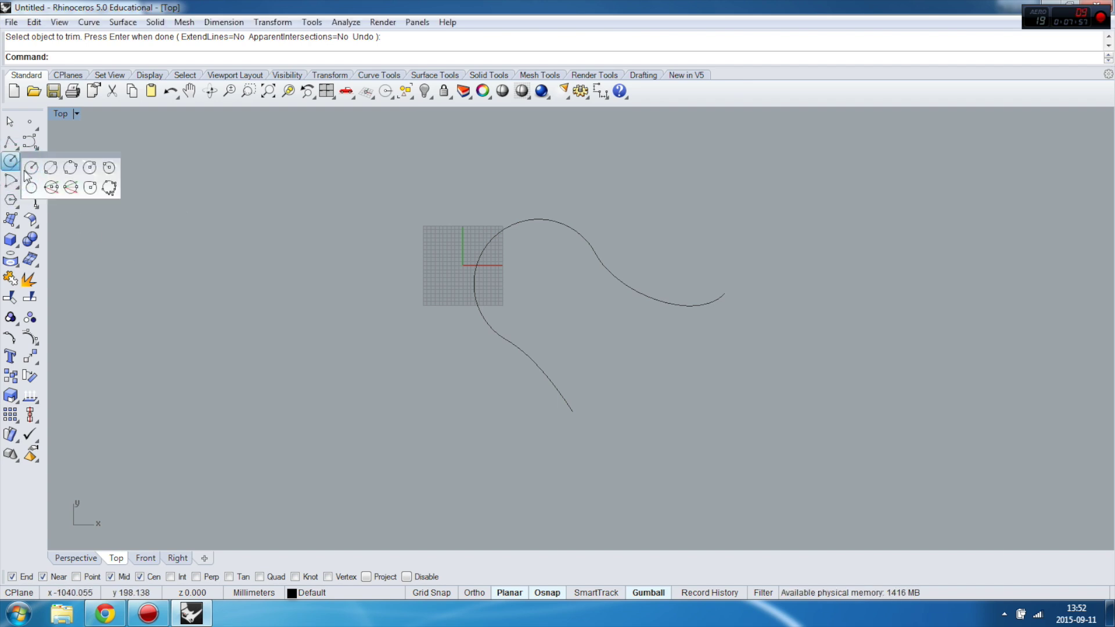